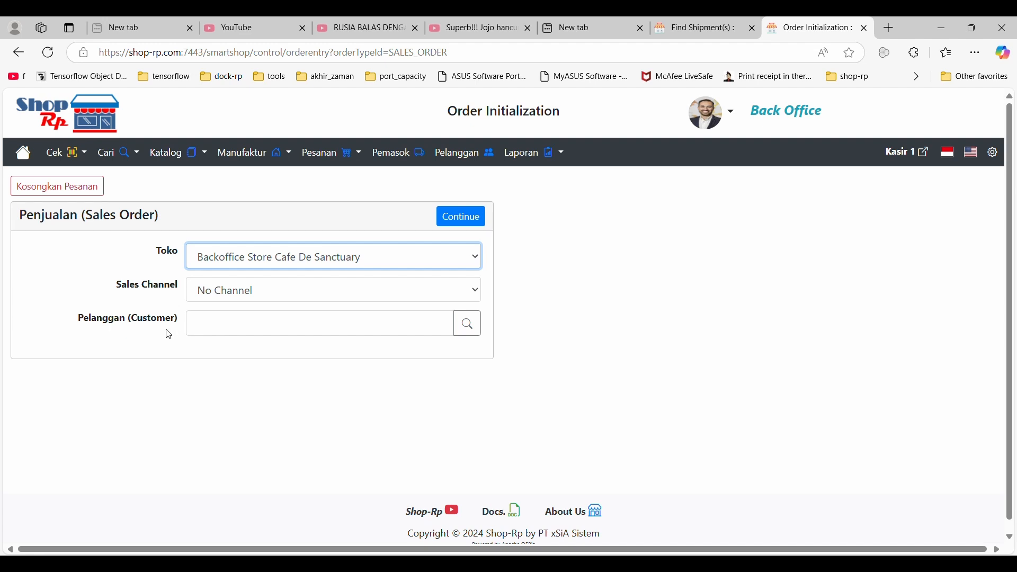
# Choose the customer from the name suggestions for "a" on the sales order and continue to the order agreements.
pyautogui.click(222, 321)
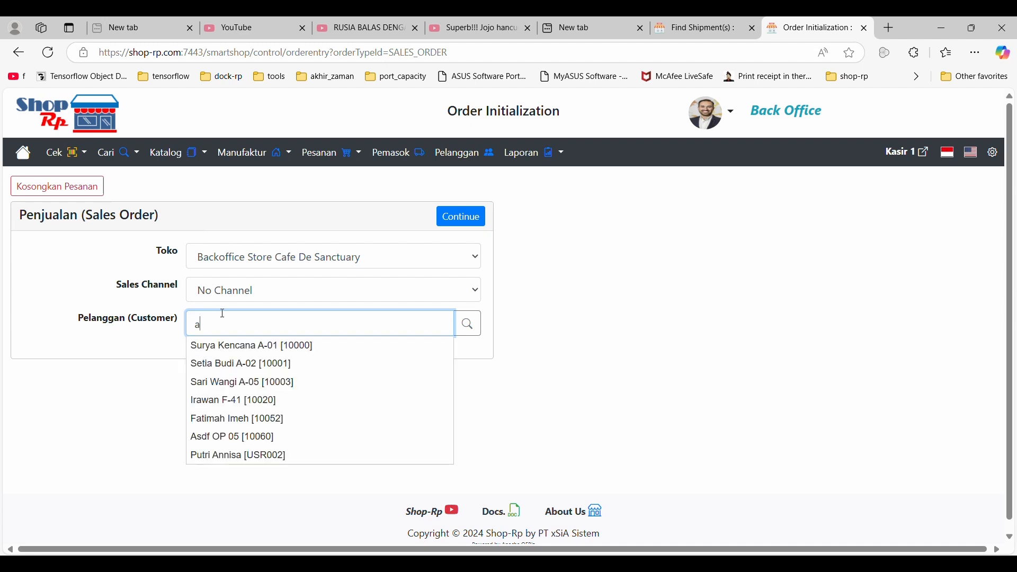
pyautogui.click(236, 402)
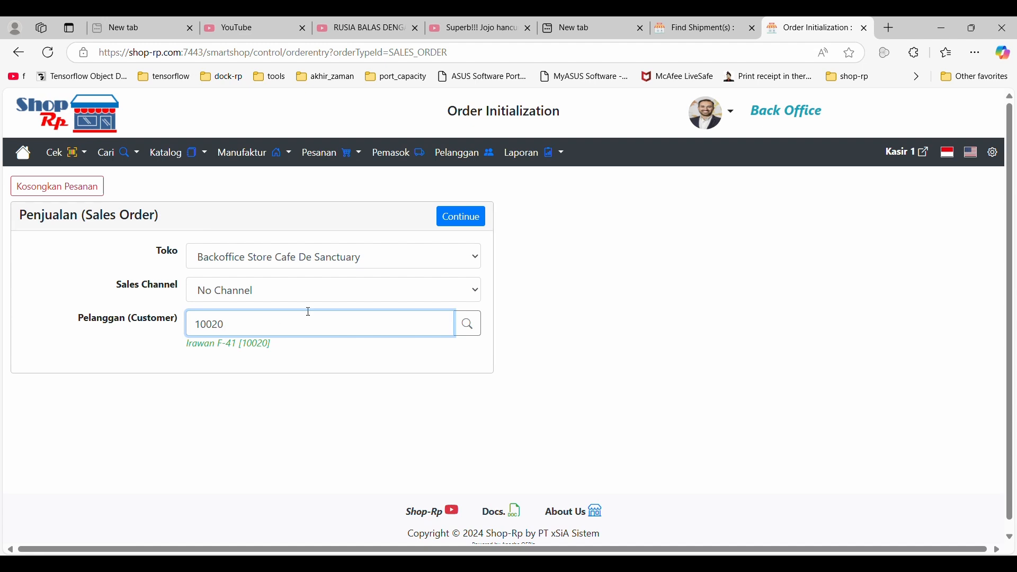
pyautogui.click(461, 224)
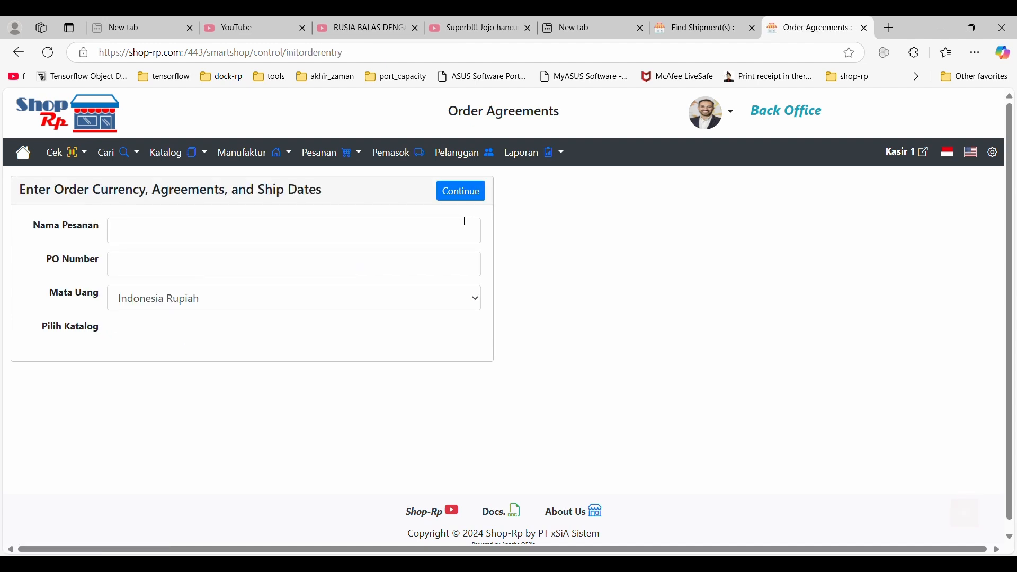
# Fill in the saved order name and PO number, change the PO number's last digit to 2, and continue to the cart.
pyautogui.click(191, 233)
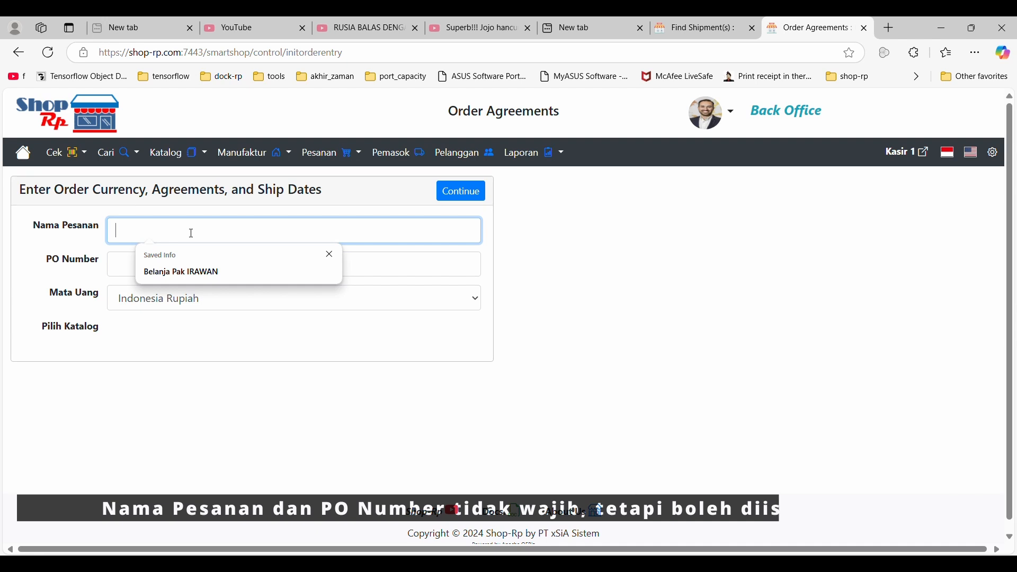
pyautogui.click(196, 272)
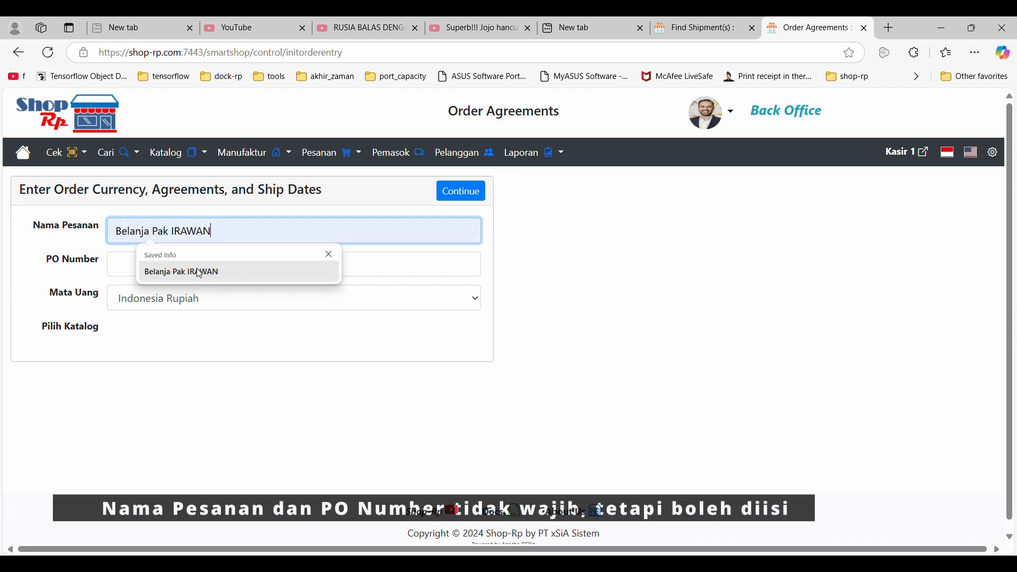
pyautogui.click(167, 271)
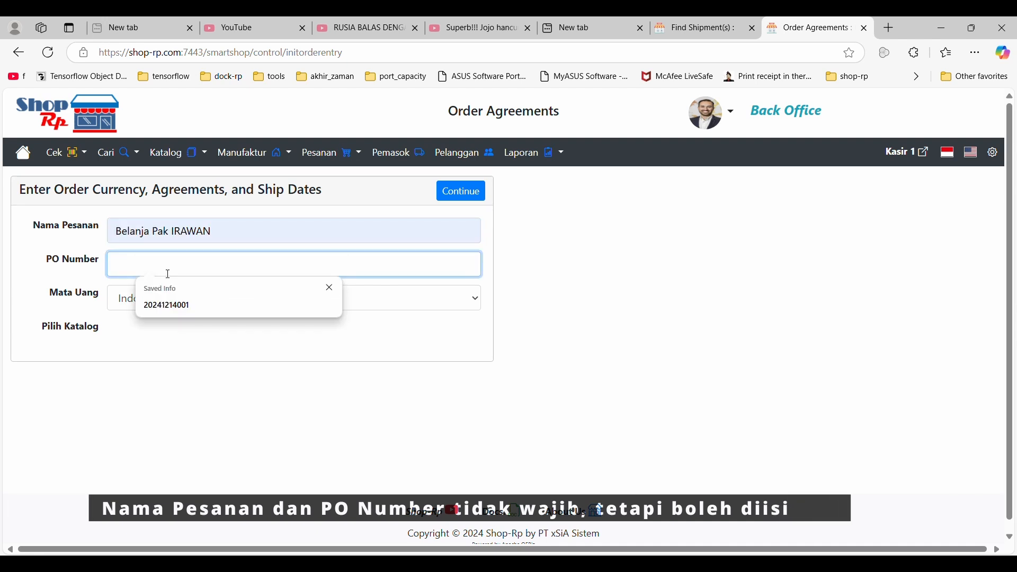
pyautogui.click(173, 305)
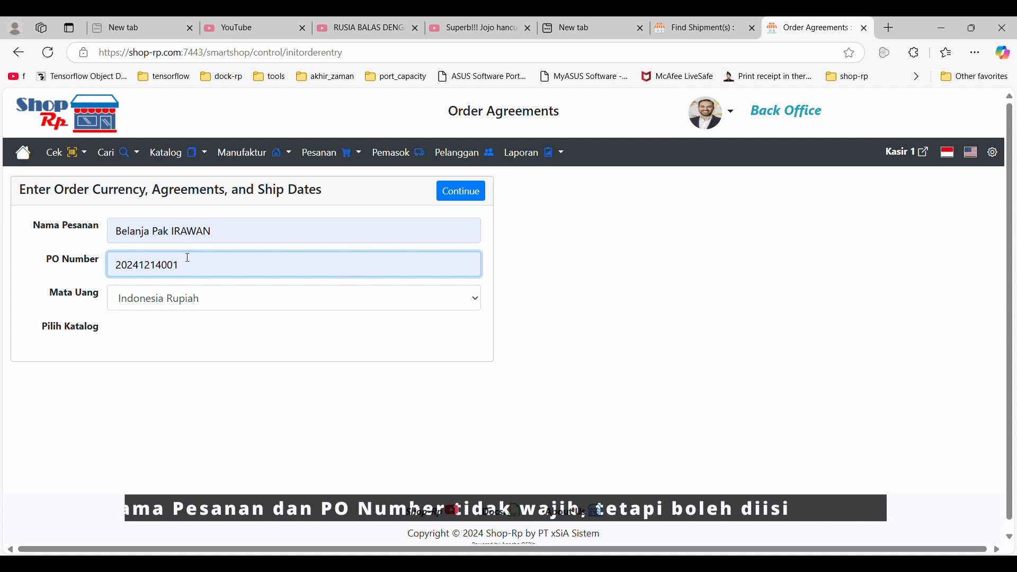
pyautogui.press('BackSpace')
pyautogui.write('2')
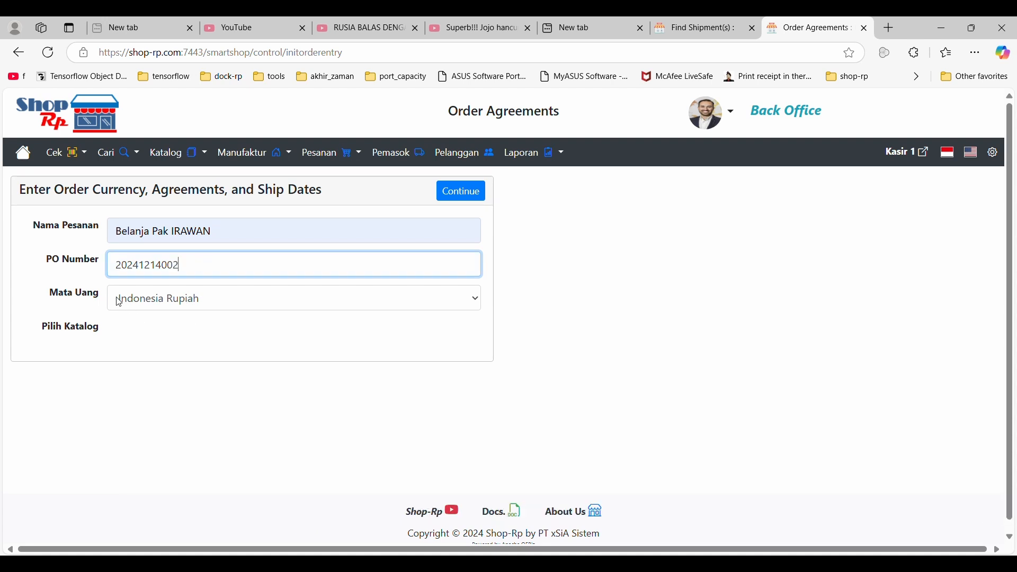
pyautogui.moveTo(59, 295); pyautogui.dragTo(87, 294)
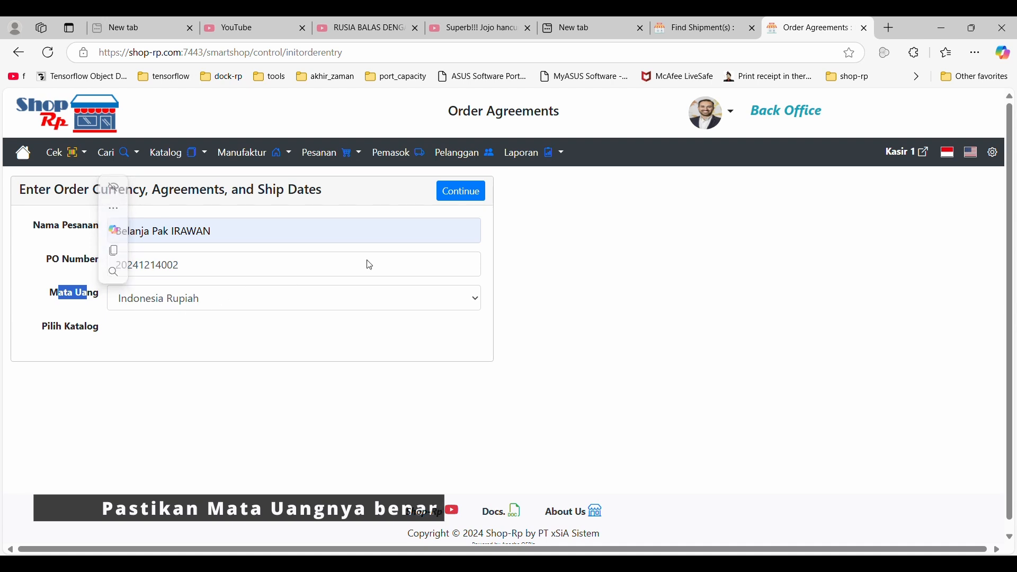
pyautogui.click(466, 194)
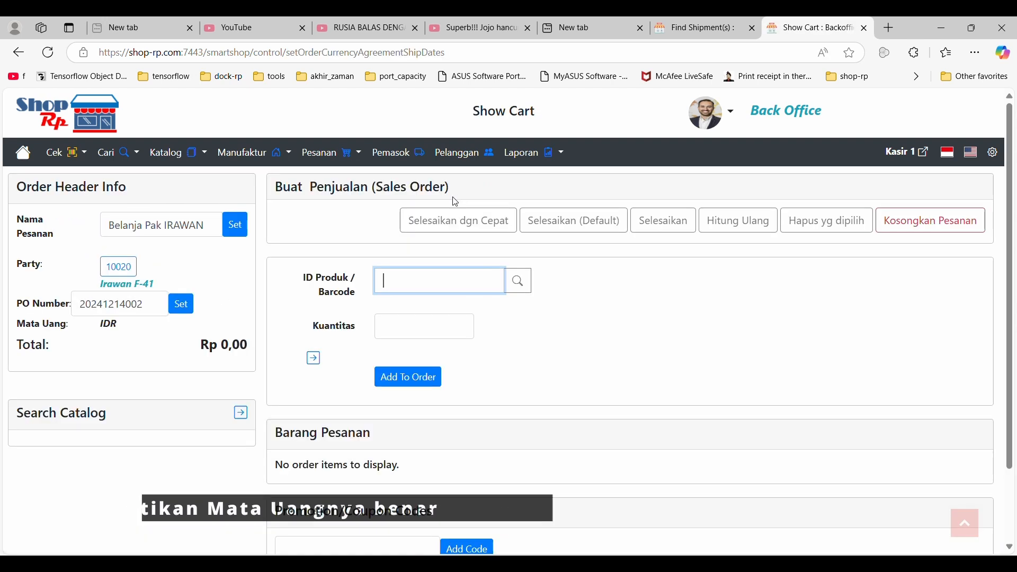
# Look up Pikopi Gula Aren (10000) through the product search and add it to the order.
pyautogui.scroll(-2, 563, 295)
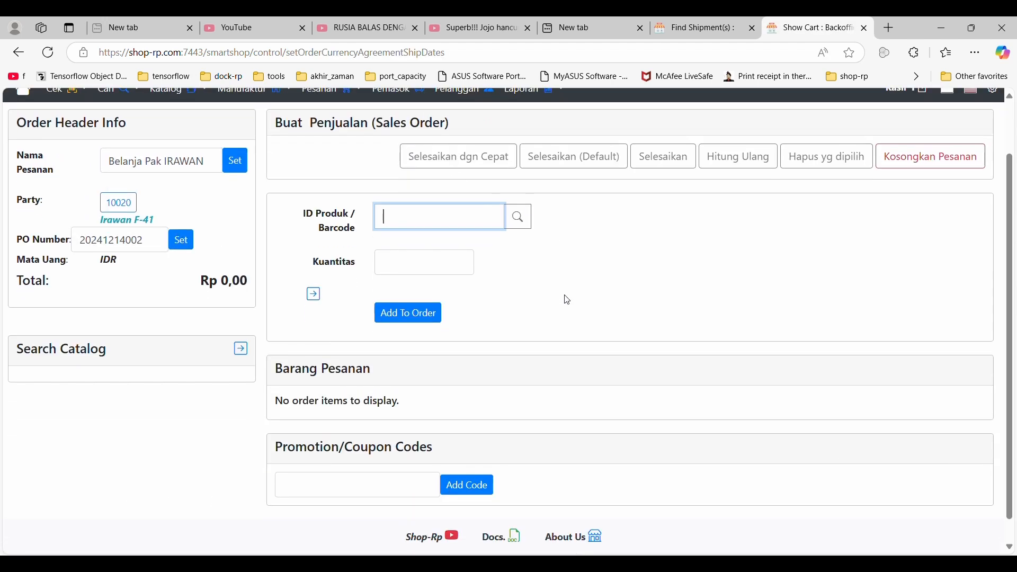
pyautogui.scroll(2, 563, 296)
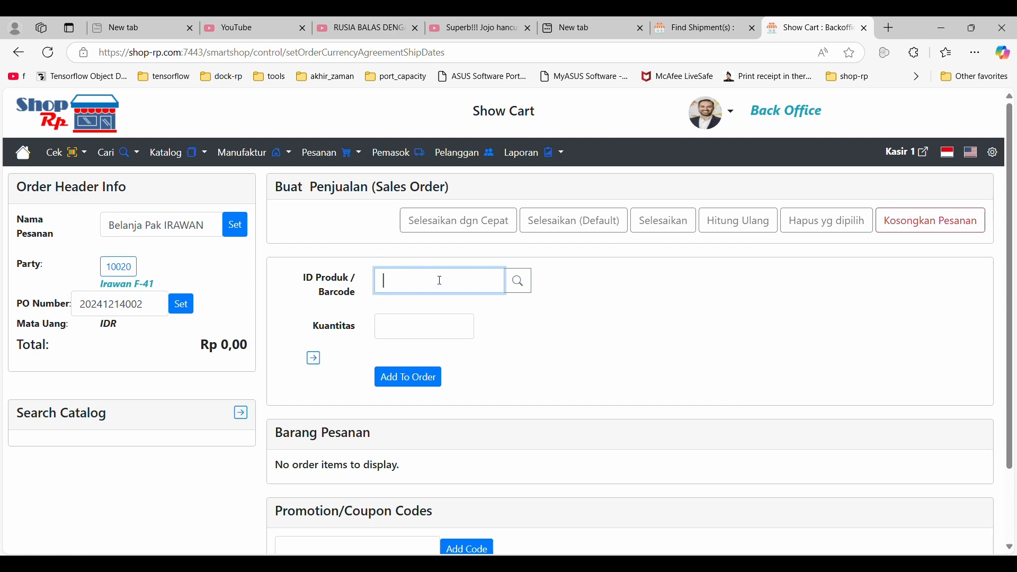
pyautogui.click(517, 280)
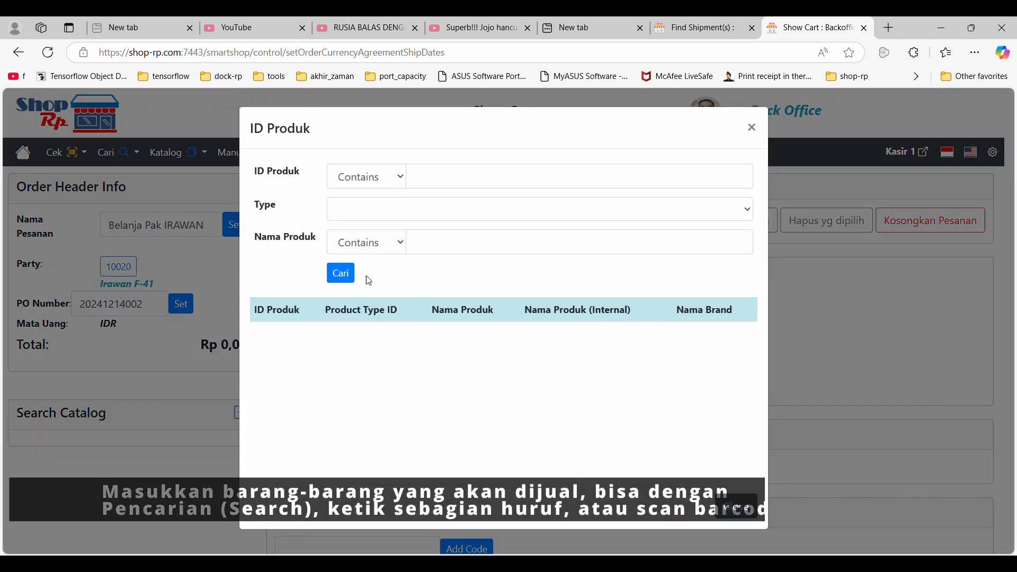
pyautogui.click(341, 273)
pyautogui.scroll(-3, 341, 274)
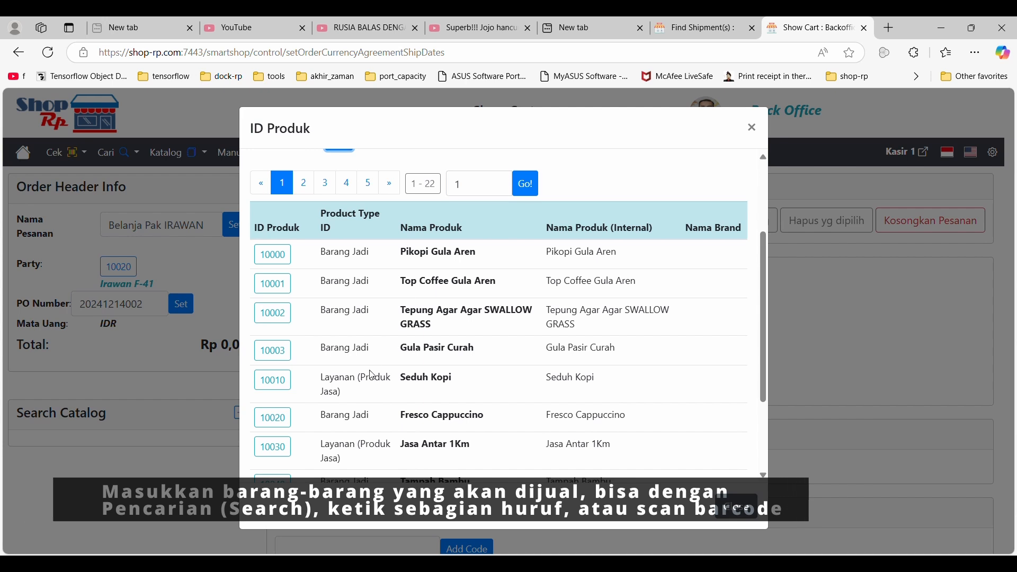
pyautogui.click(286, 259)
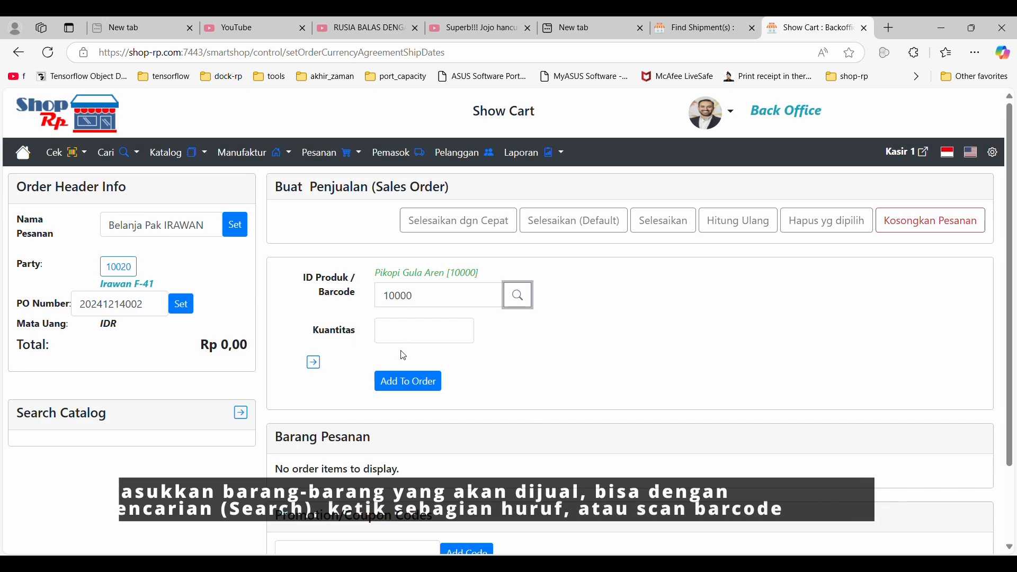
pyautogui.click(407, 382)
pyautogui.scroll(-2, 607, 398)
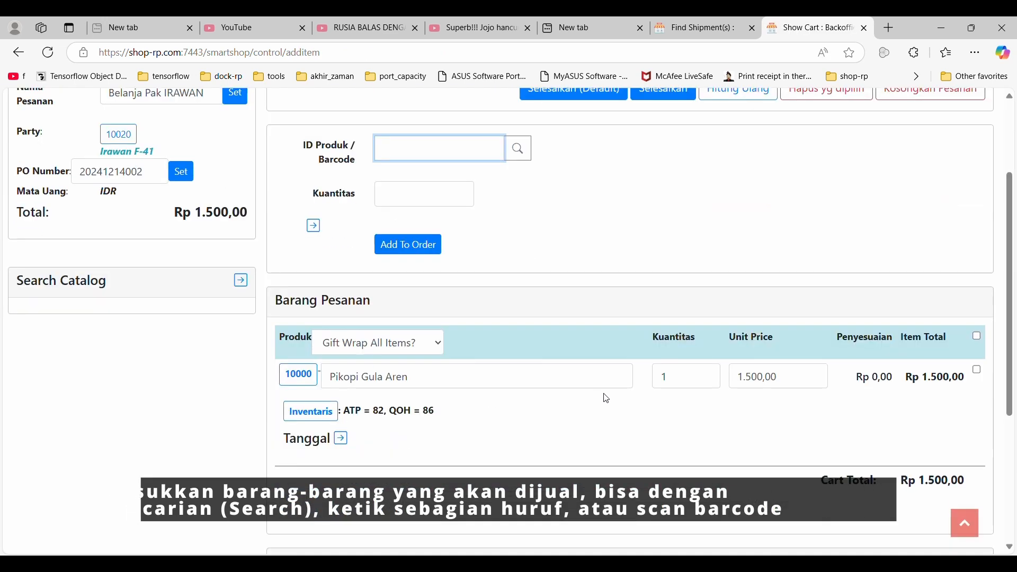
# Find Gula Pasir Curah (10003) with the partial entry "a", add 2 units to the order, and check its ATP and QOH inventory.
pyautogui.scroll(3, 606, 398)
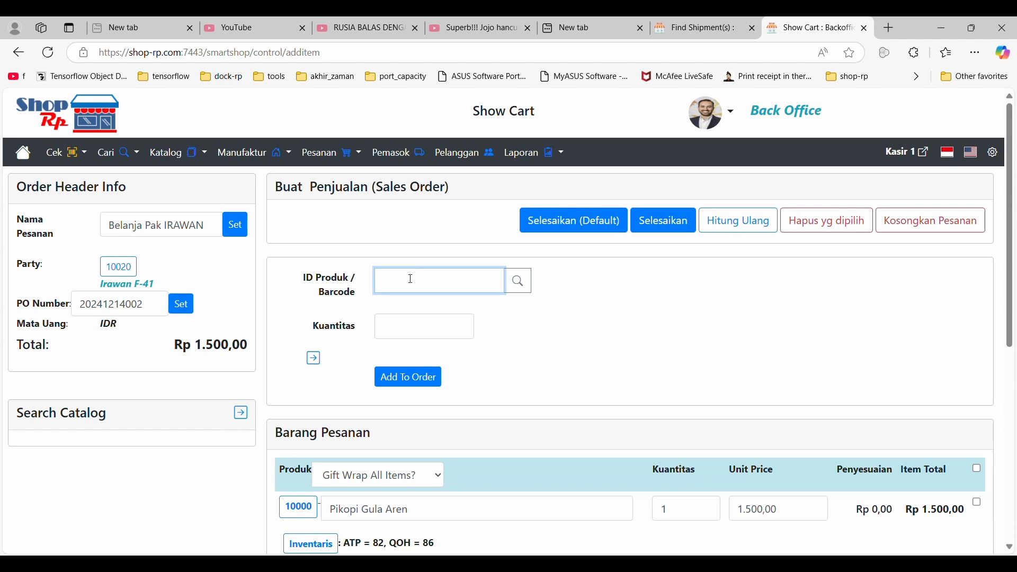
pyautogui.write('a')
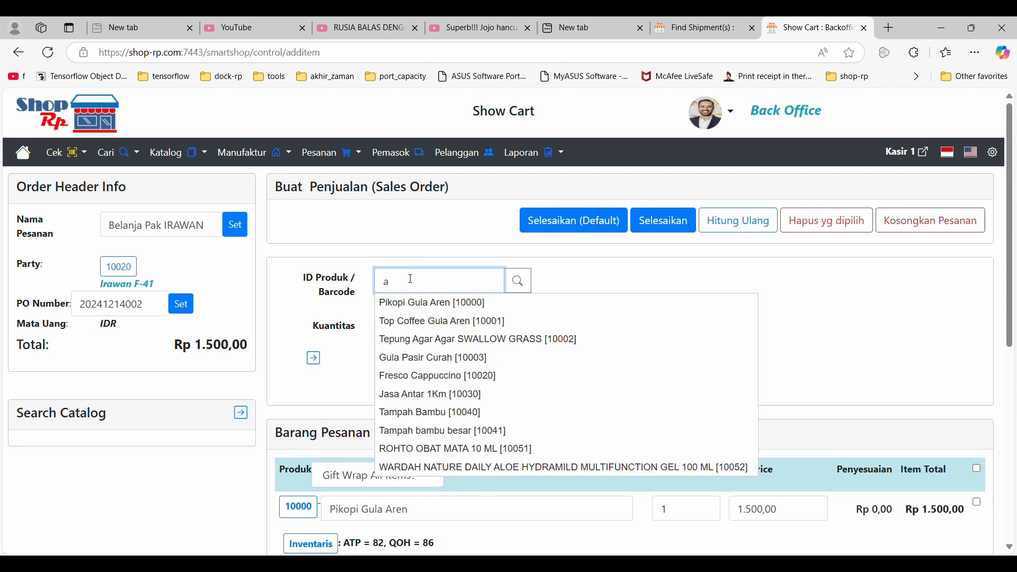
pyautogui.click(442, 359)
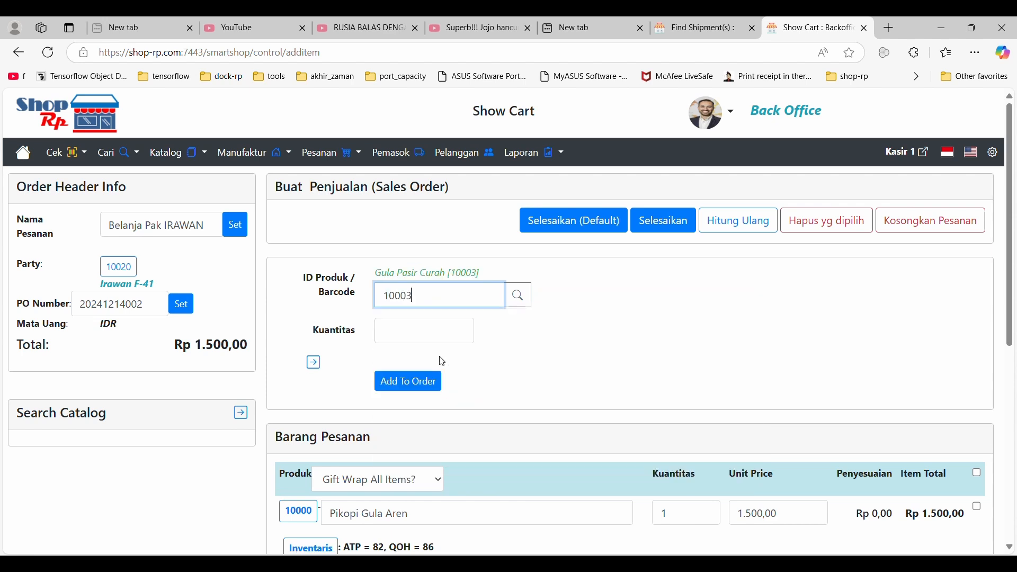
pyautogui.click(428, 342)
pyautogui.write('2')
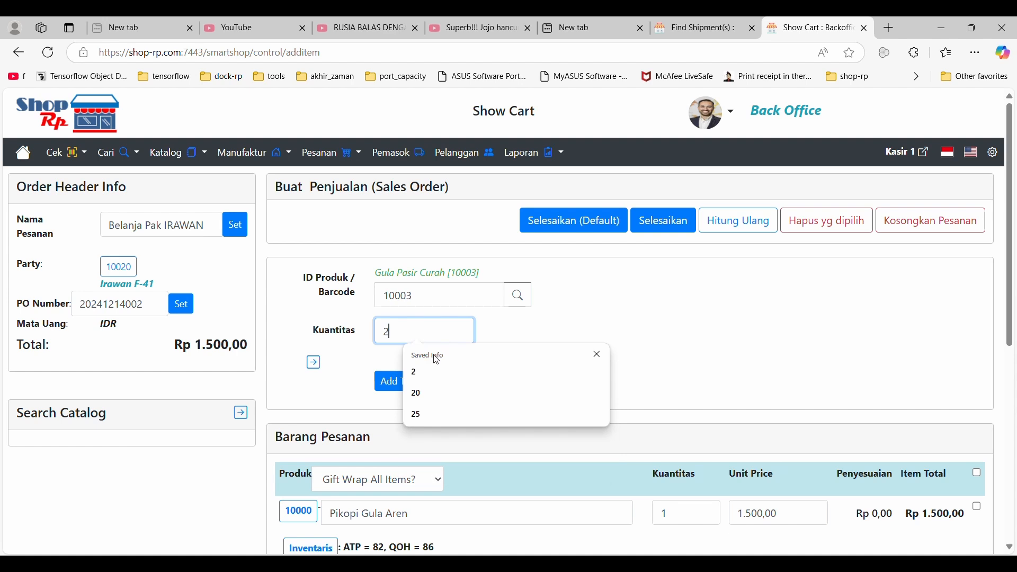
pyautogui.click(558, 341)
pyautogui.click(419, 381)
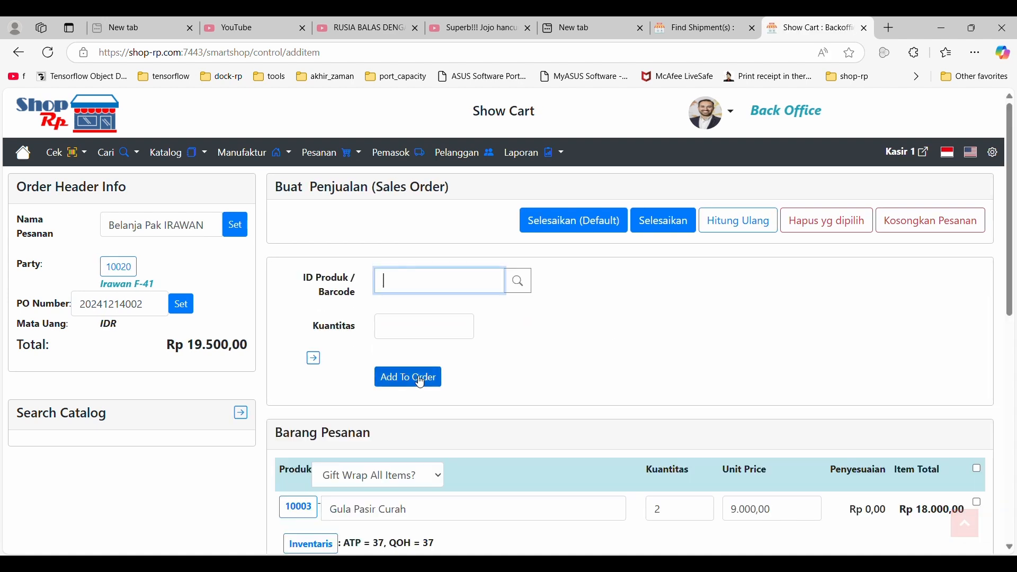
pyautogui.scroll(-1, 638, 530)
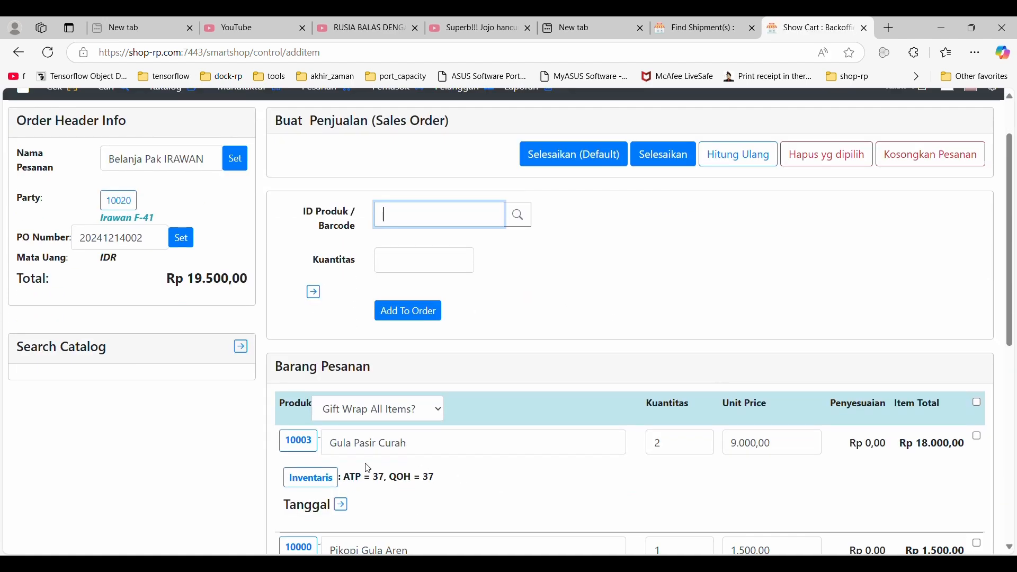
pyautogui.doubleClick(351, 477)
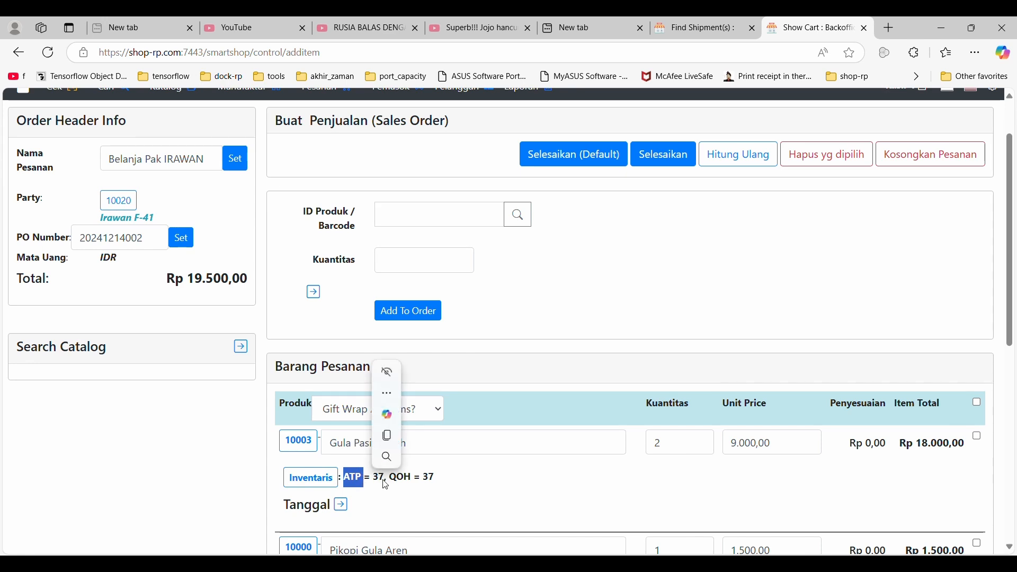
pyautogui.click(449, 481)
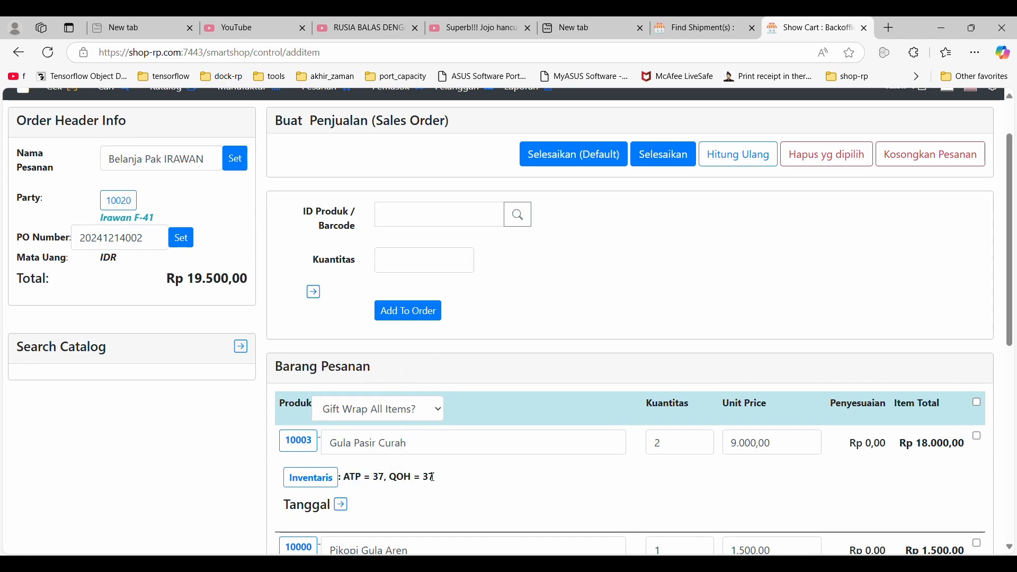
pyautogui.scroll(2, 433, 478)
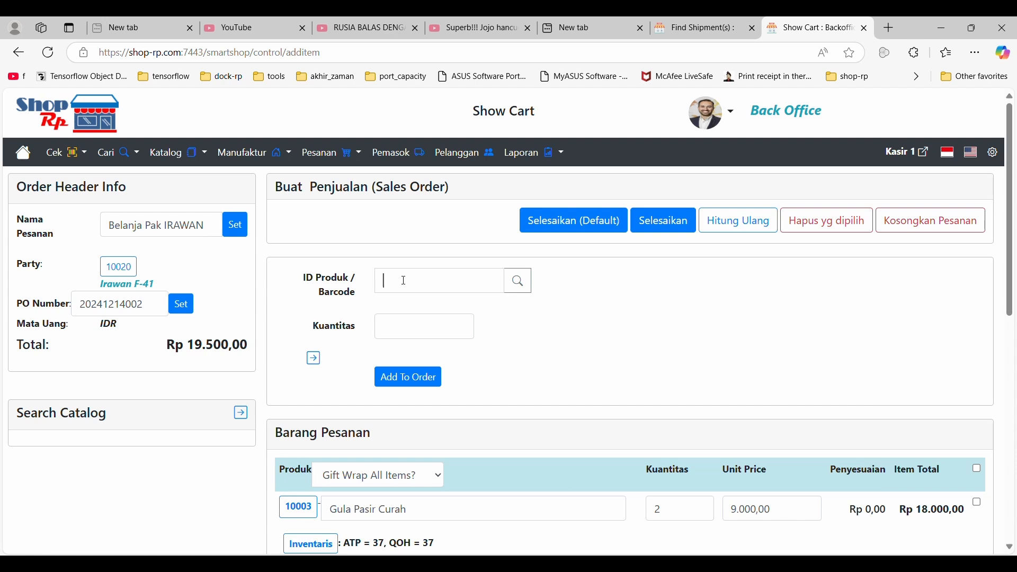
pyautogui.write('8998824551225')
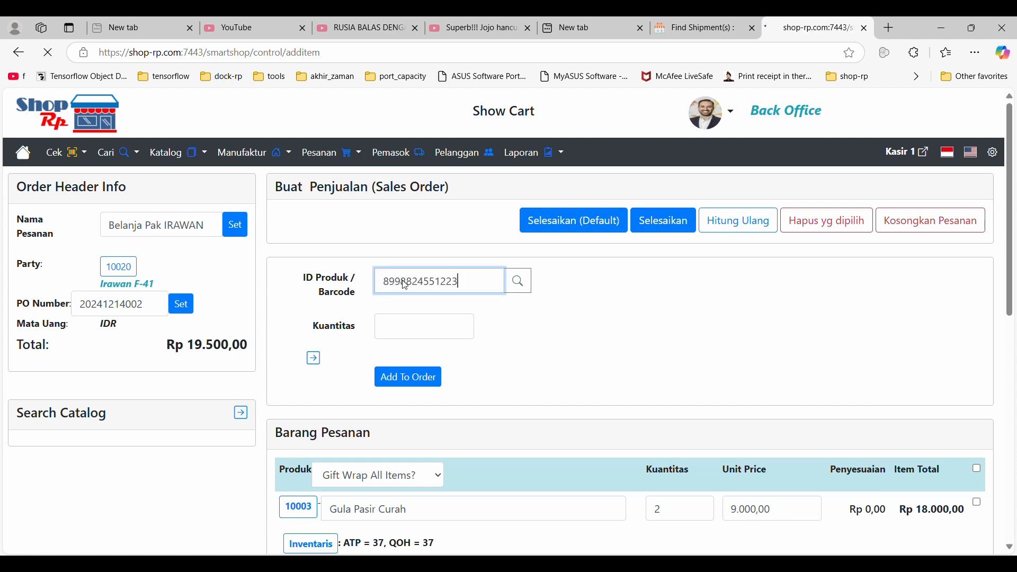
pyautogui.press('Return')
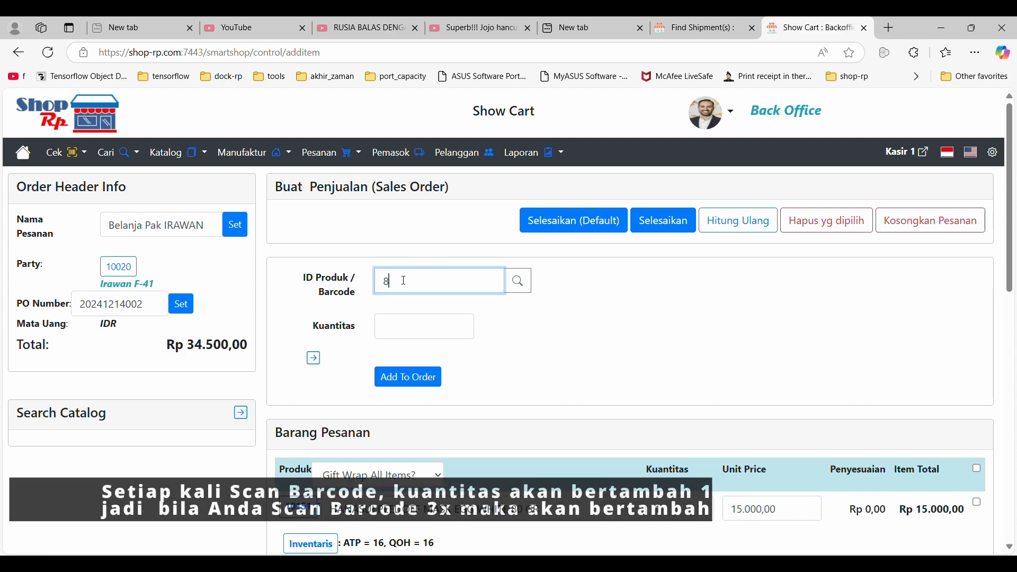
pyautogui.write('8998824551225')
pyautogui.press('Return')
pyautogui.write('8998824551225')
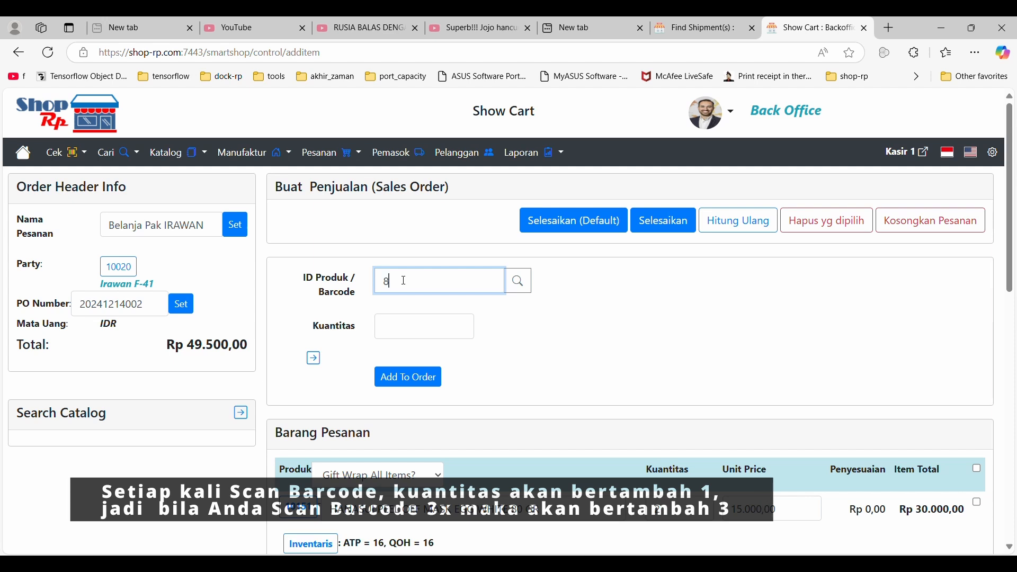
pyautogui.press('Return')
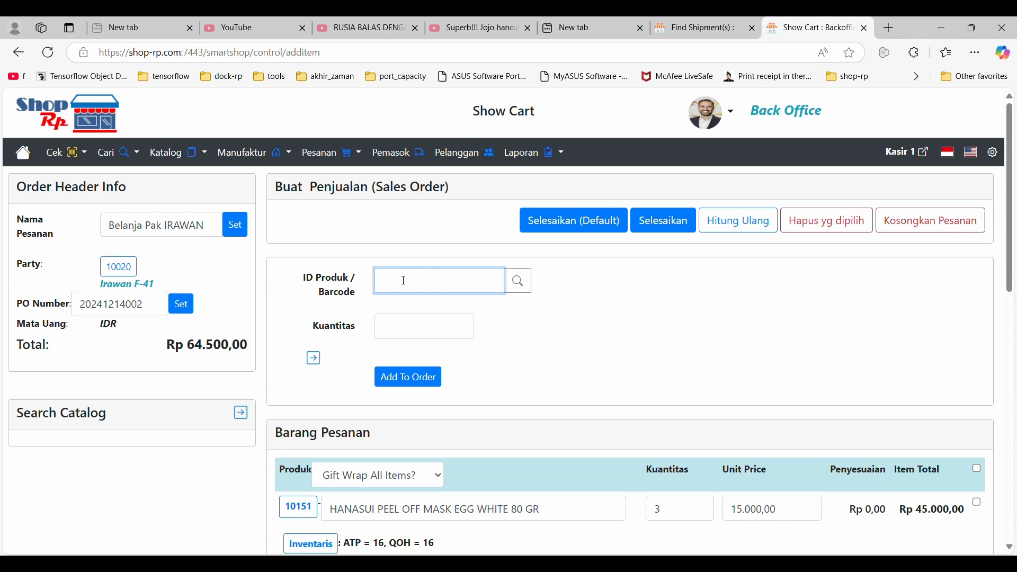
pyautogui.click(421, 328)
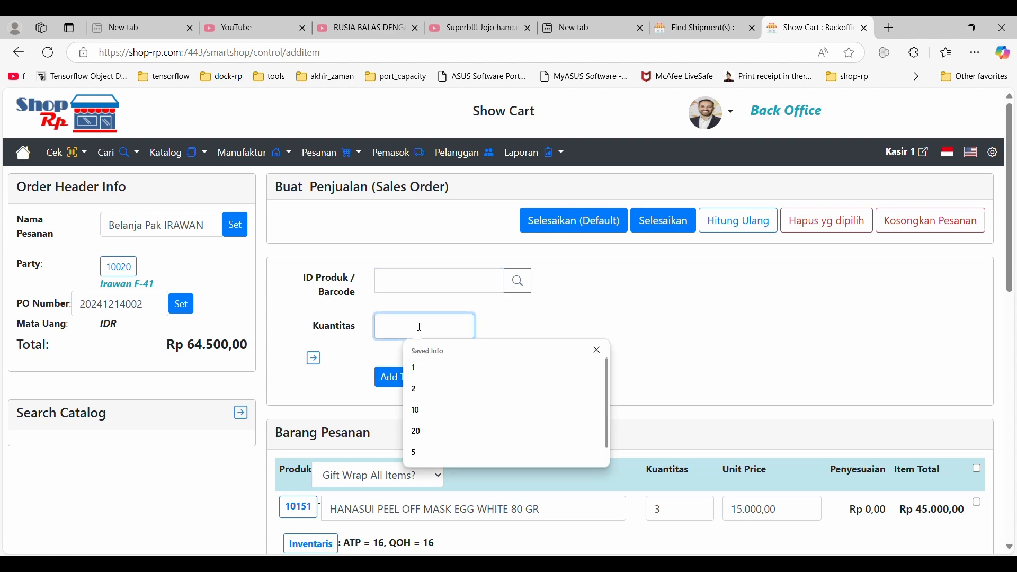
pyautogui.write('5')
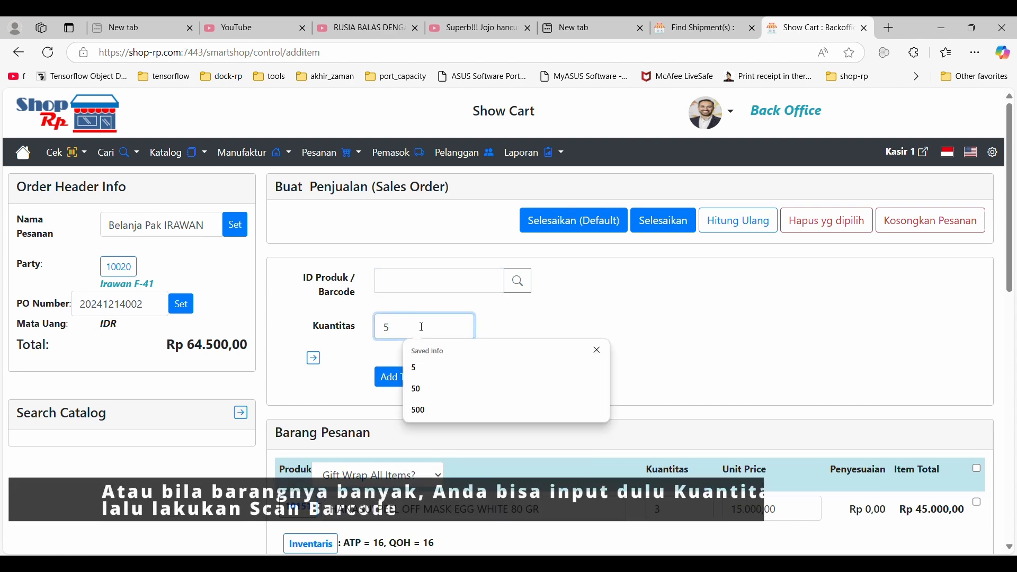
pyautogui.click(659, 304)
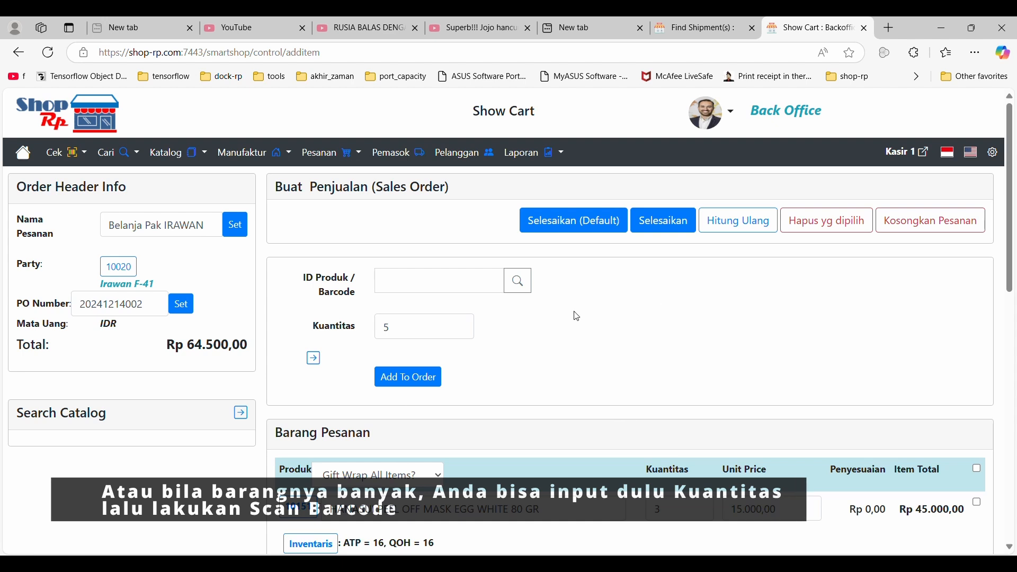
pyautogui.click(481, 282)
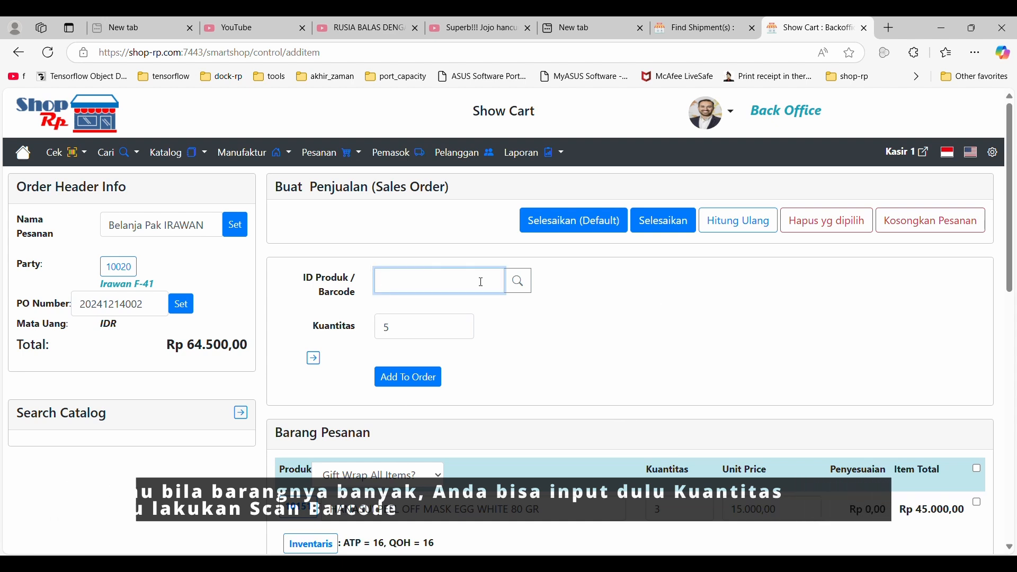
pyautogui.write('8999908059802')
pyautogui.press('Return')
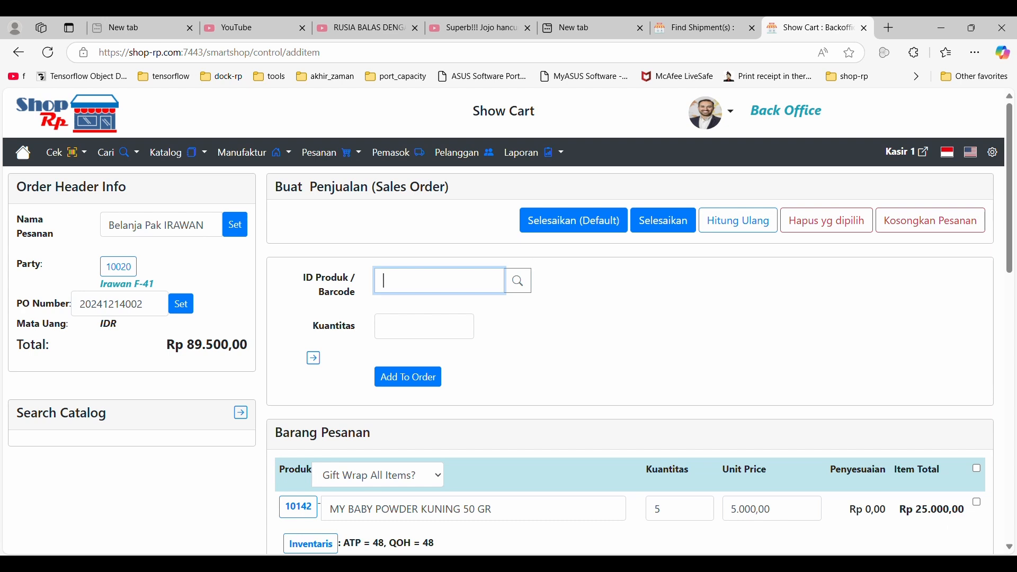
pyautogui.scroll(-4, 628, 550)
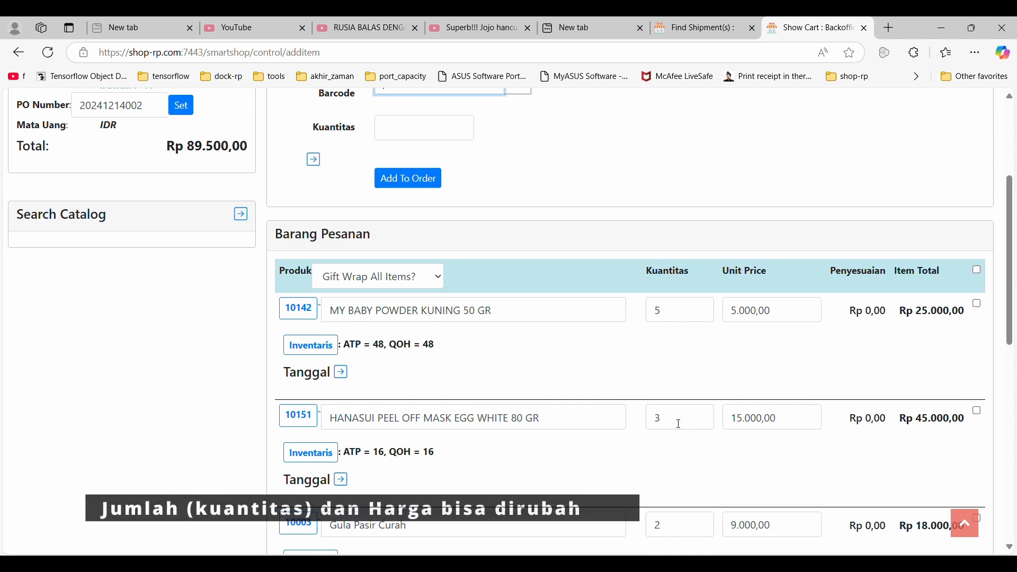
# Set the quantity of MY BABY POWDER KUNING 50 GR to 4 and recalculate the order.
pyautogui.moveTo(683, 311); pyautogui.dragTo(599, 308)
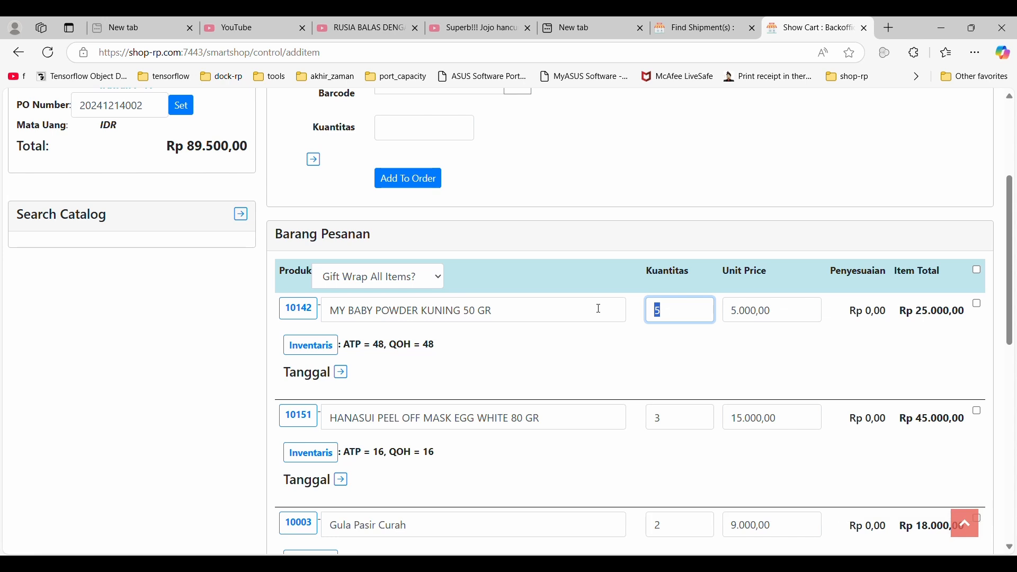
pyautogui.write('4')
pyautogui.click(979, 306)
pyautogui.scroll(4, 937, 292)
pyautogui.click(741, 223)
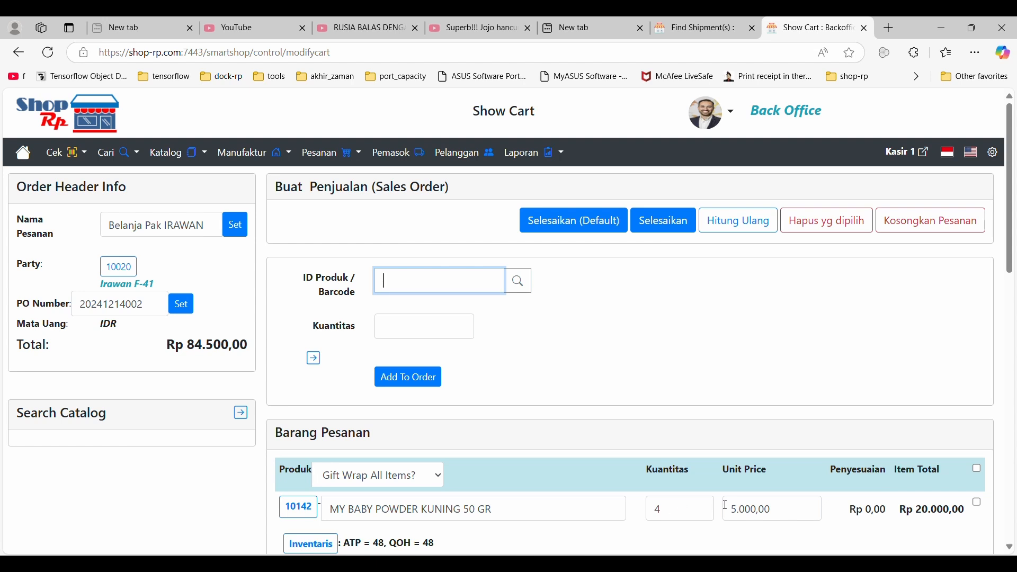
# Set the unit price of MY BABY POWDER KUNING 50 GR to 6.000,00, recalculate the order, and review its items.
pyautogui.moveTo(736, 511); pyautogui.dragTo(723, 517)
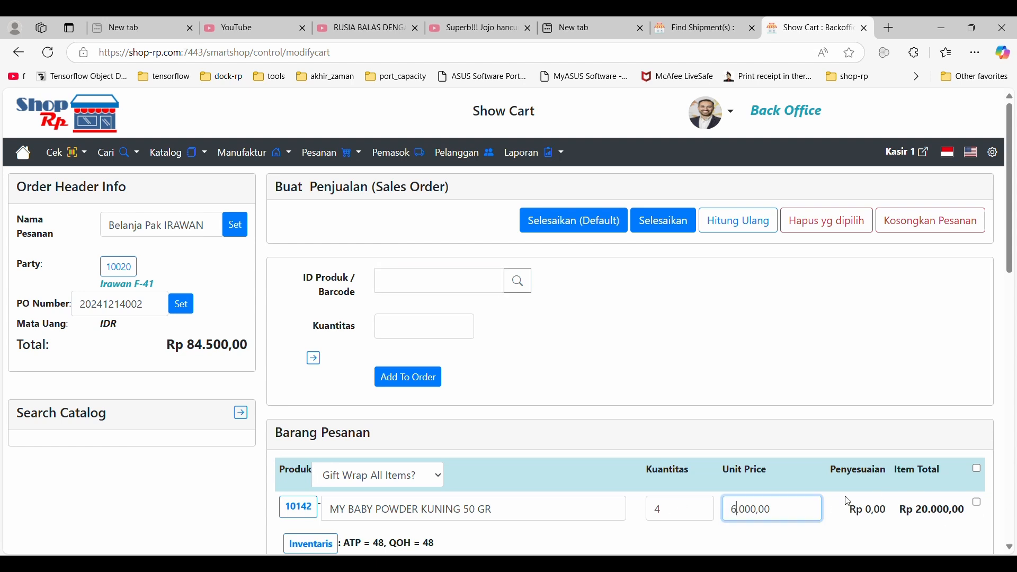
pyautogui.click(979, 505)
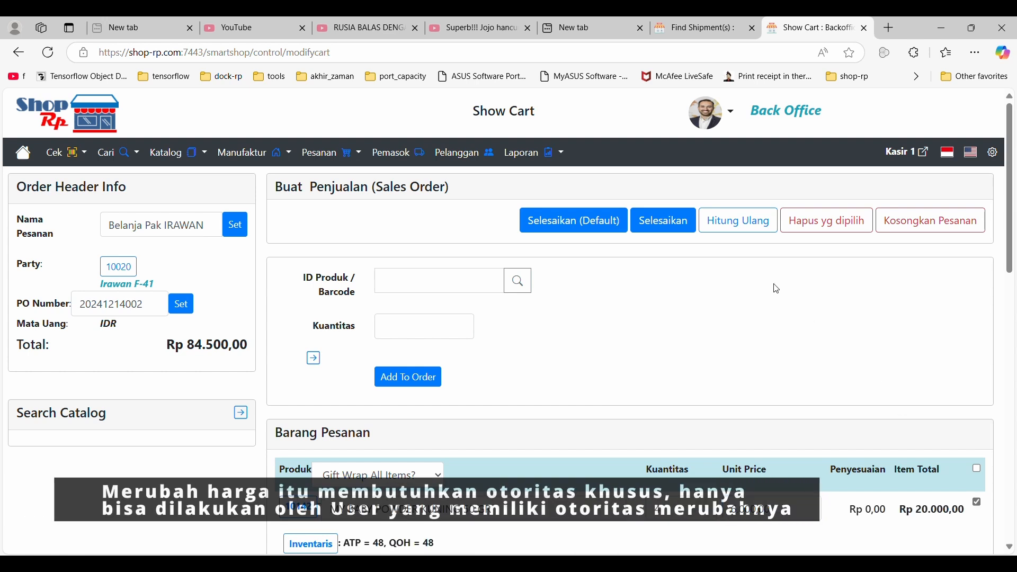
pyautogui.click(741, 220)
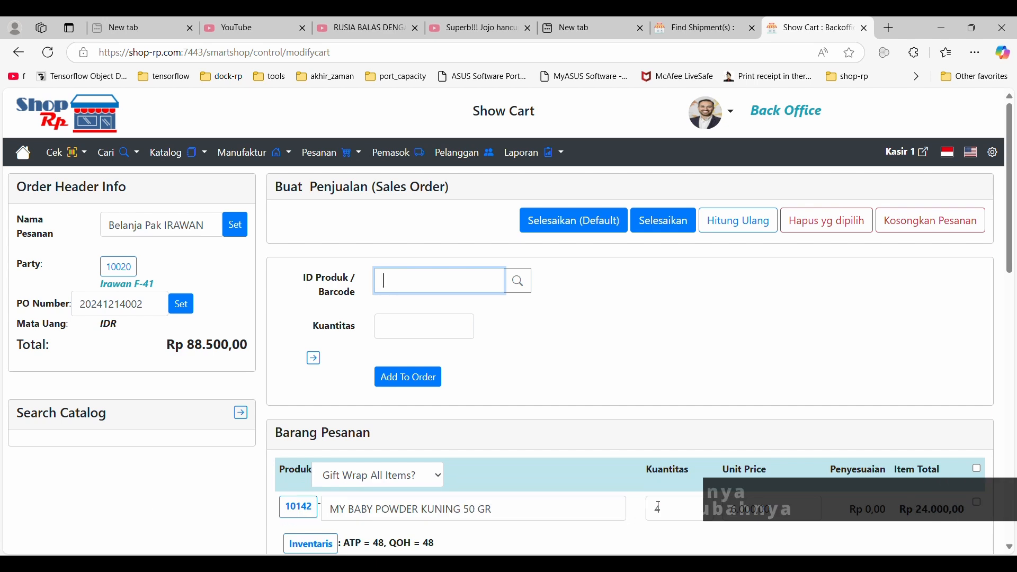
pyautogui.scroll(-6, 657, 492)
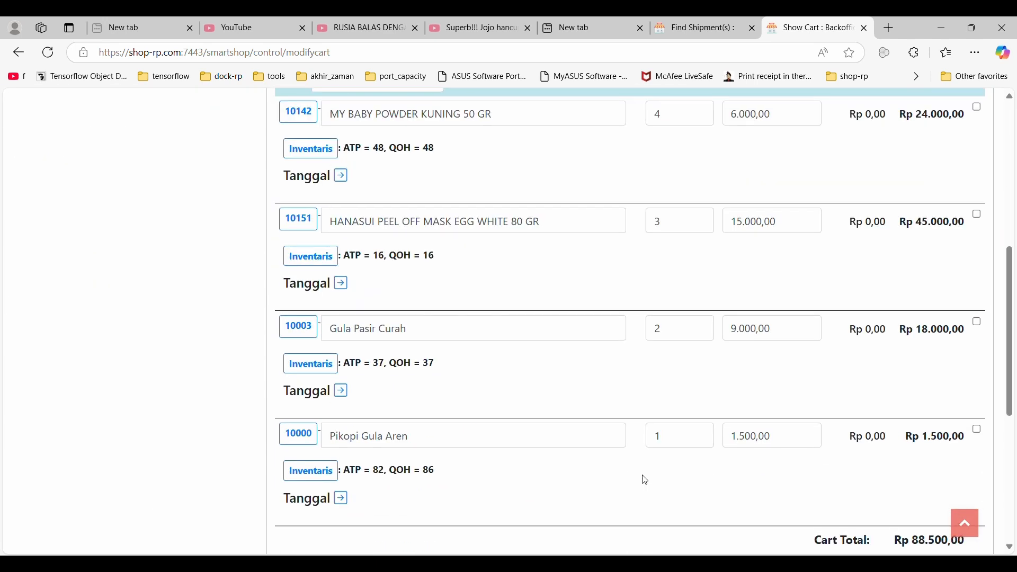
pyautogui.scroll(6, 646, 479)
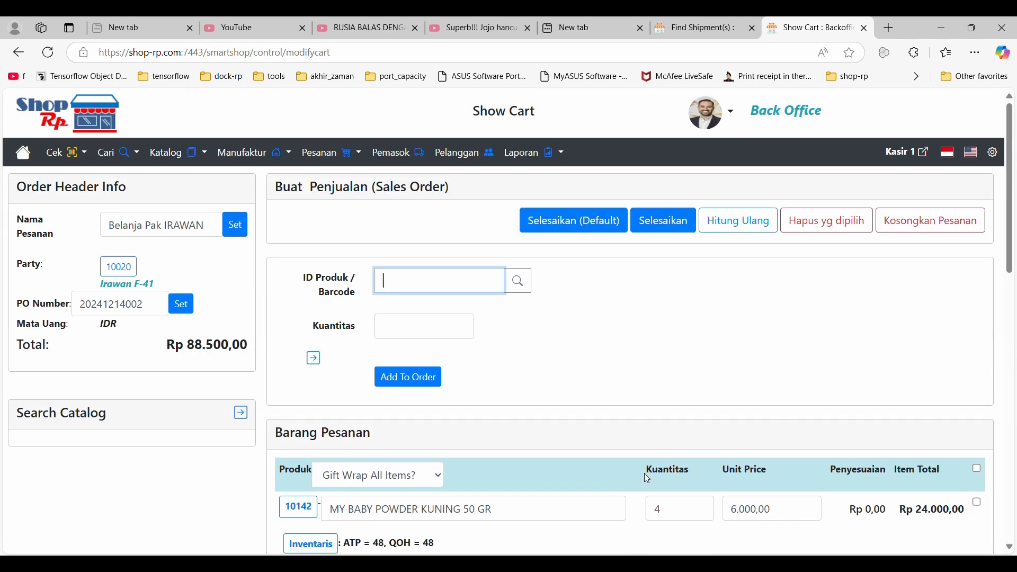
# Proceed to finalize the order and add the third listed party from the lookup as an alternative shipping recipient.
pyautogui.click(675, 222)
pyautogui.scroll(-3, 660, 326)
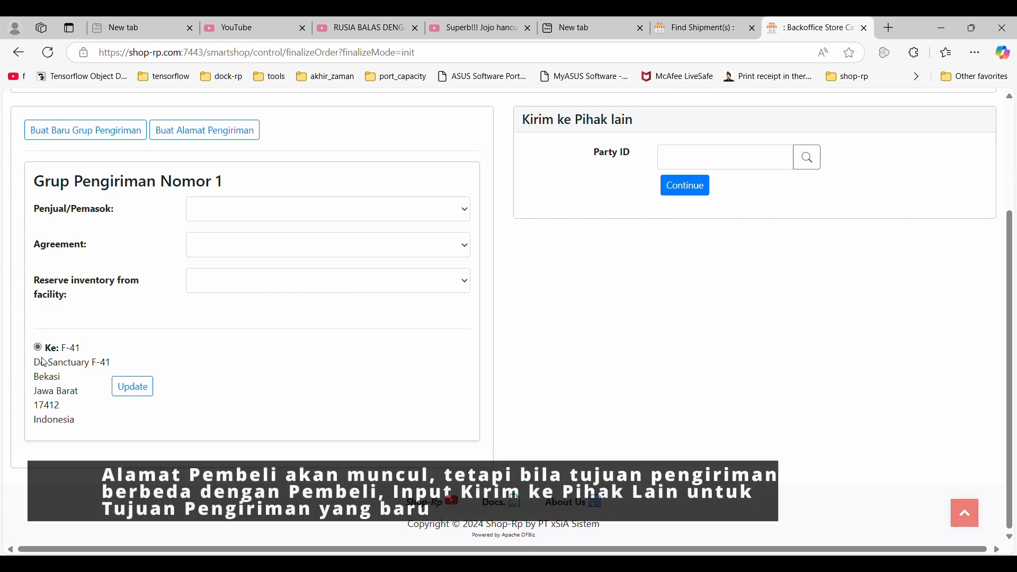
pyautogui.click(705, 158)
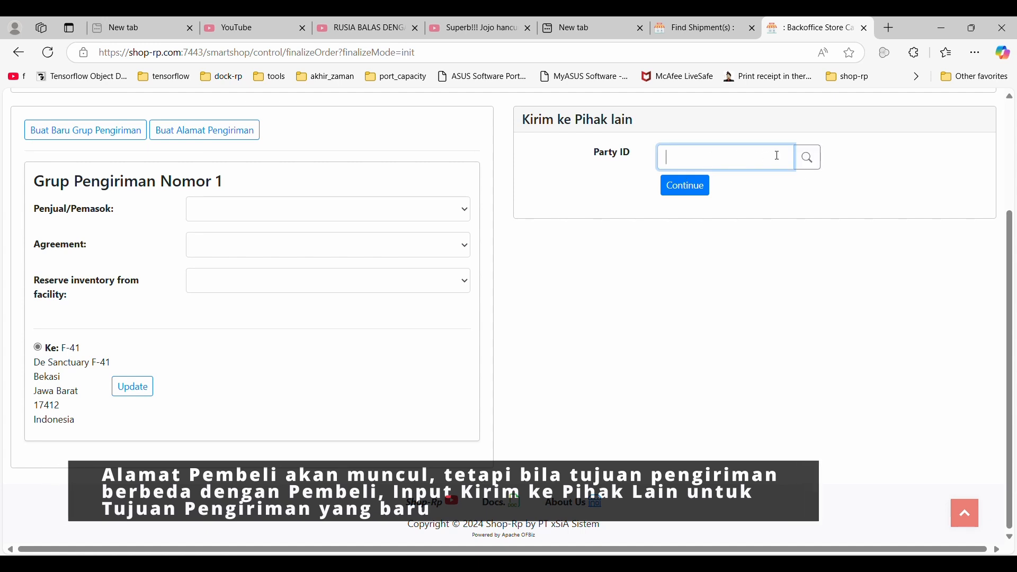
pyautogui.click(805, 161)
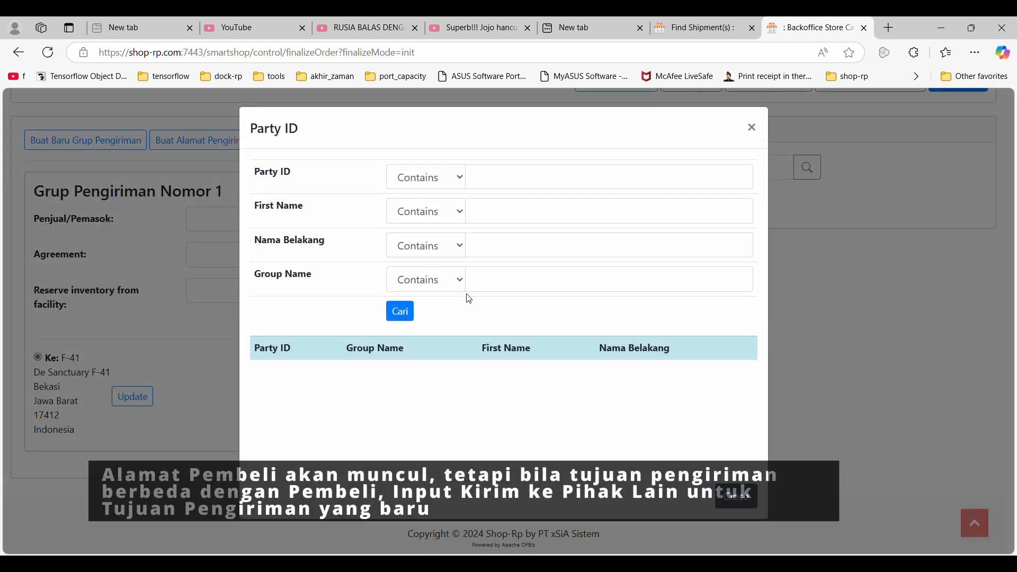
pyautogui.click(401, 313)
pyautogui.scroll(-3, 395, 318)
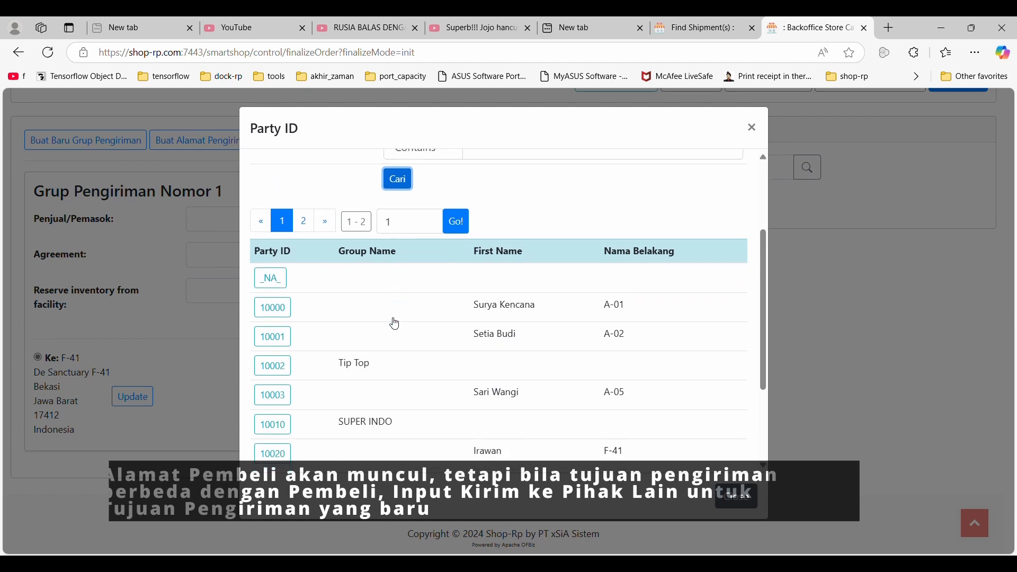
pyautogui.click(273, 337)
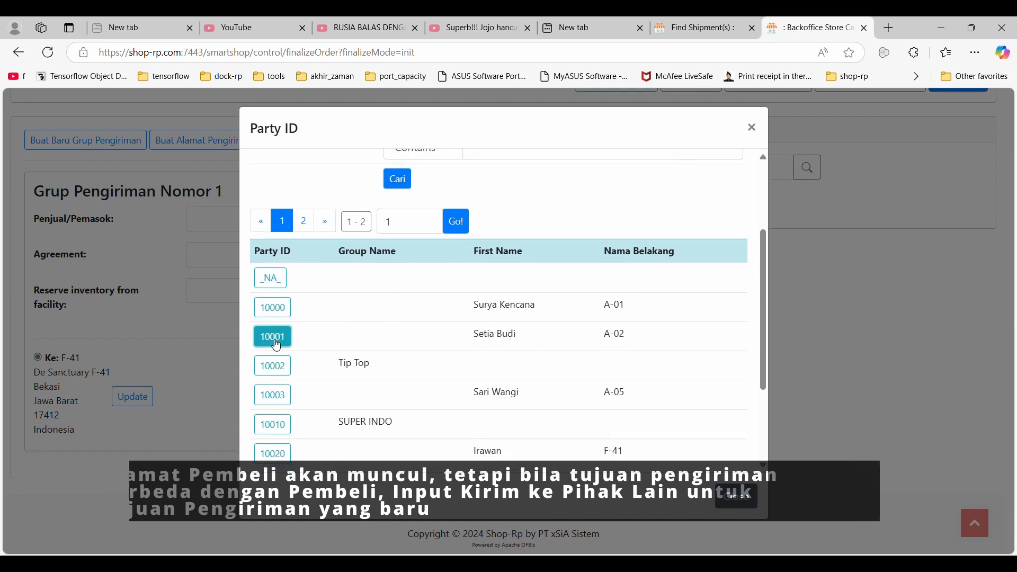
pyautogui.click(743, 501)
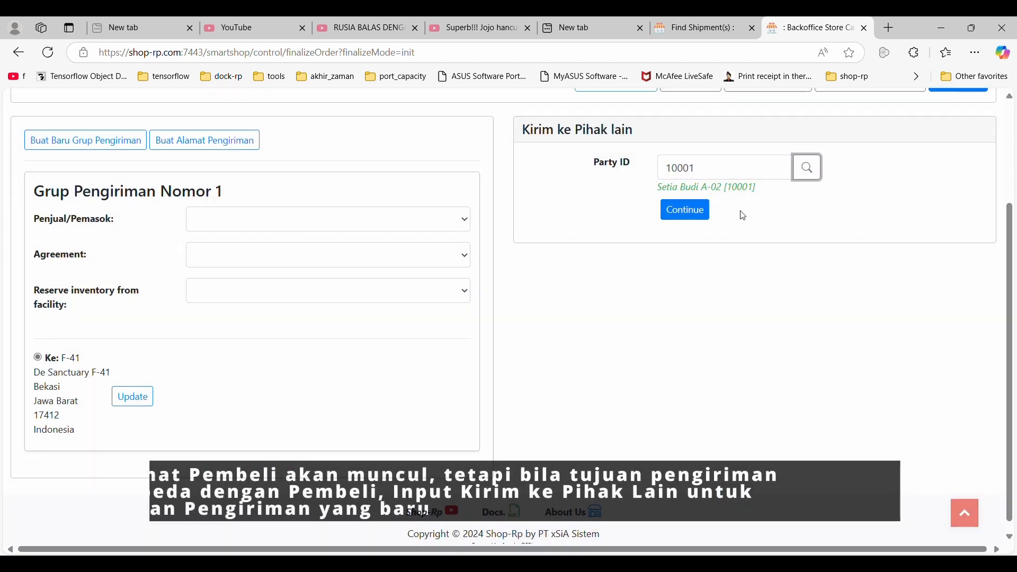
pyautogui.click(684, 208)
# Compare the available delivery addresses, keep the buyer's own address selected, and continue to the order options.
pyautogui.scroll(-5, 324, 357)
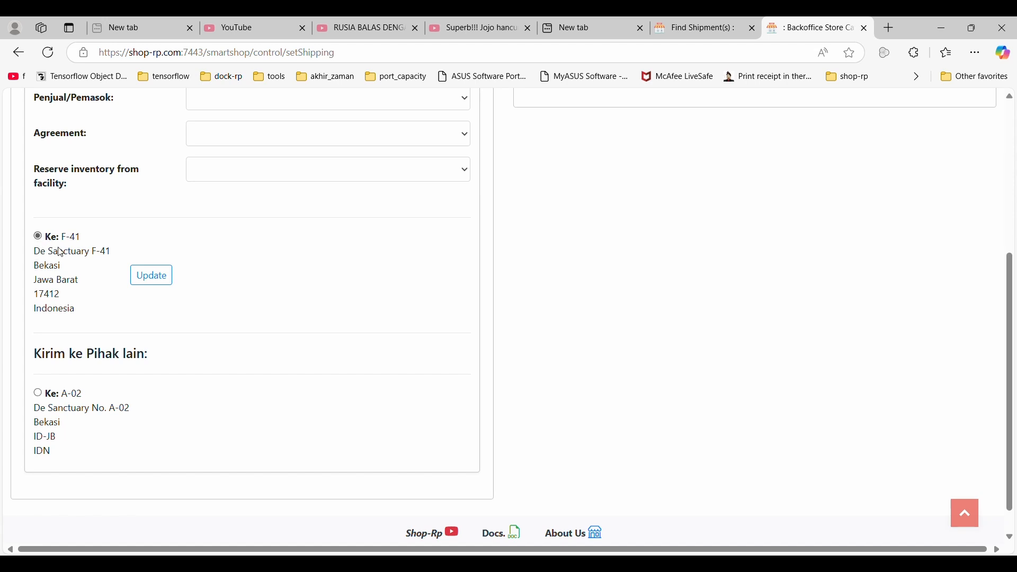
pyautogui.scroll(5, 47, 253)
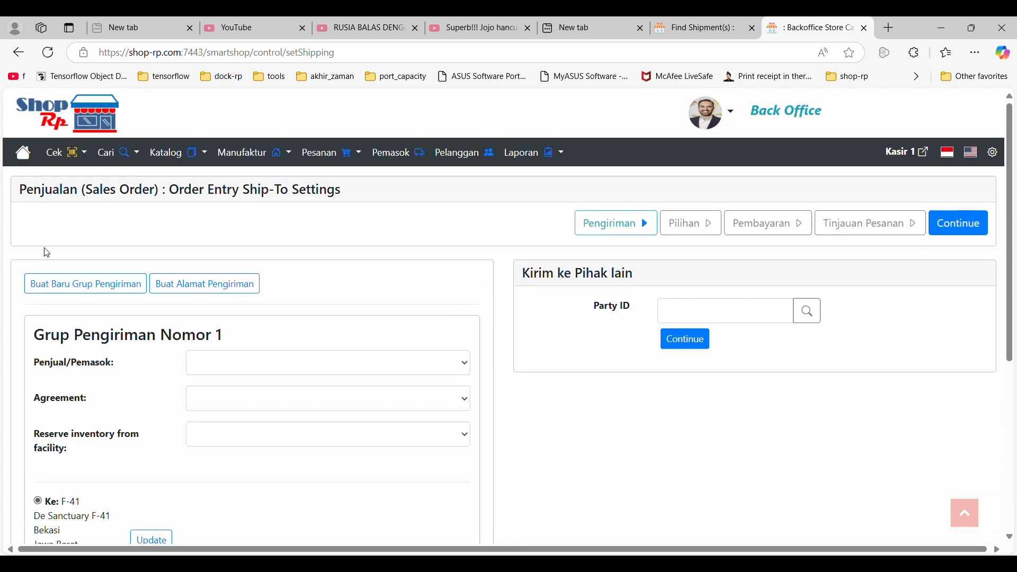
pyautogui.click(965, 228)
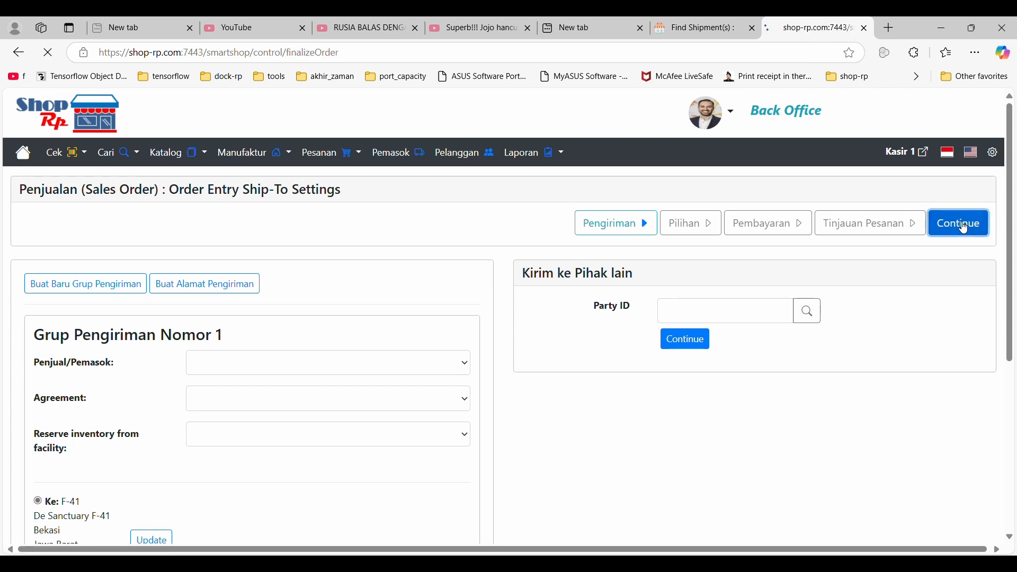
# Select No Shipping as the shipping method and enter "Dikirim sore hari ini" as the delivery note.
pyautogui.scroll(-3, 206, 414)
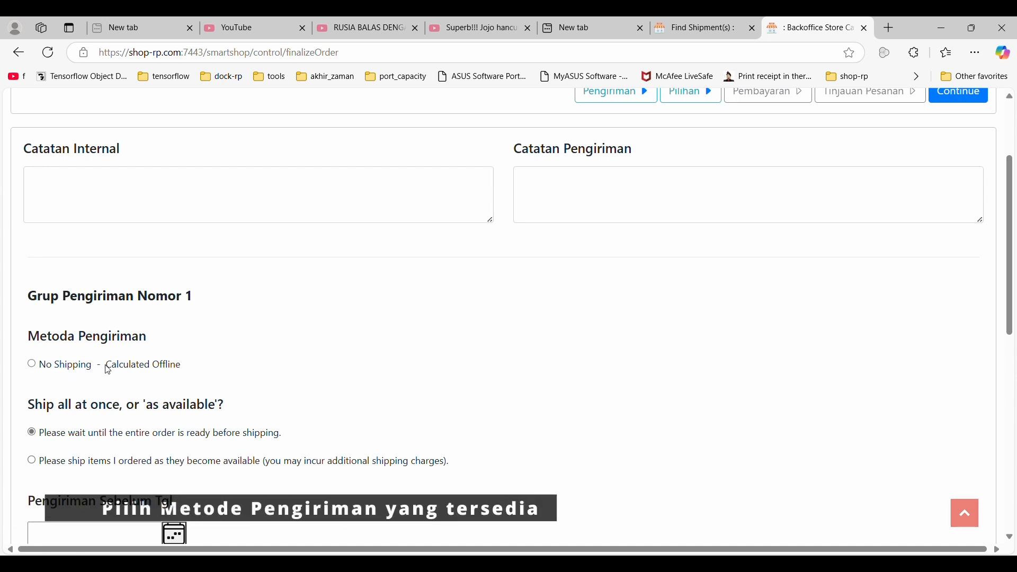
pyautogui.moveTo(105, 365); pyautogui.dragTo(184, 366)
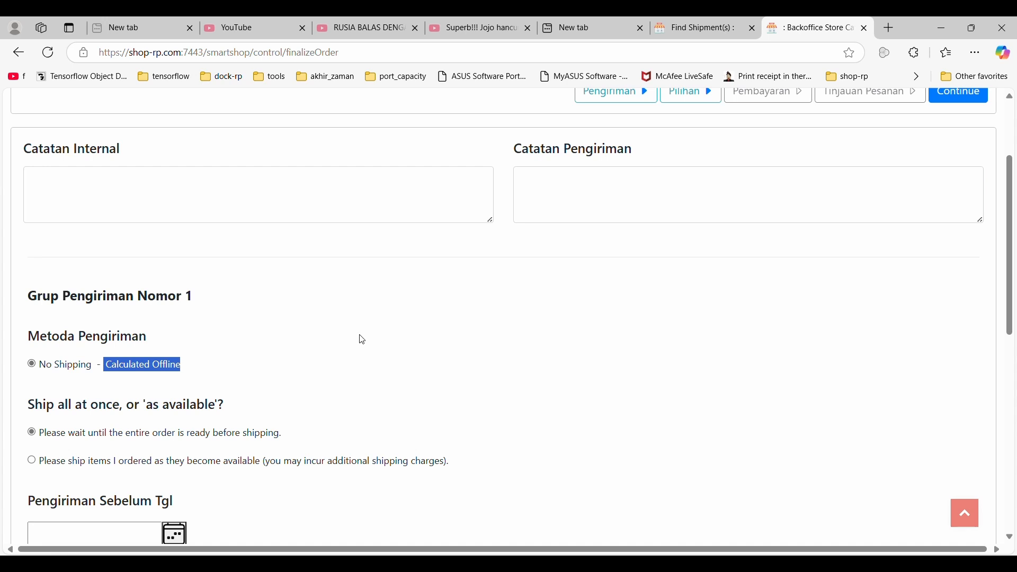
pyautogui.scroll(3, 868, 262)
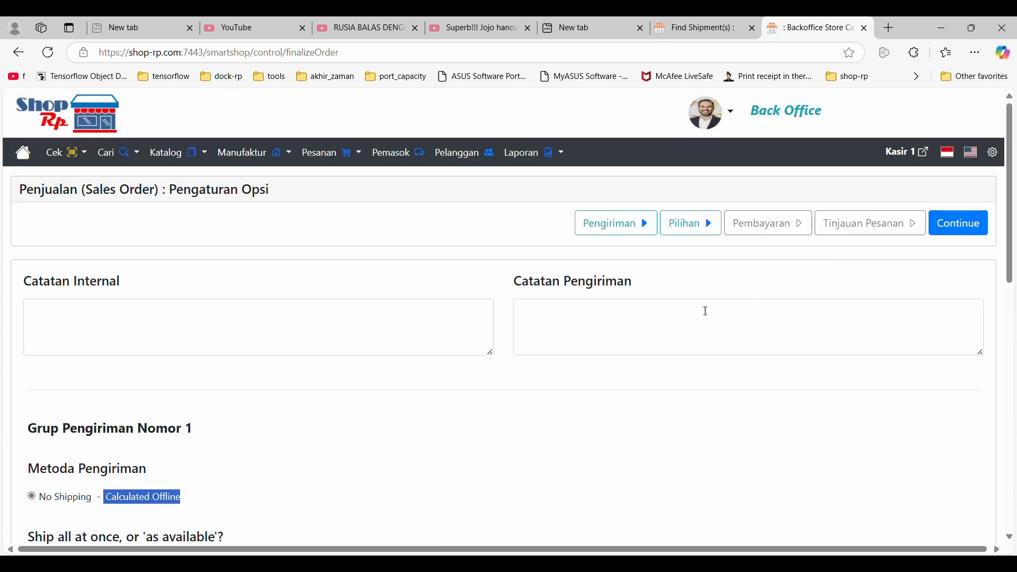
pyautogui.click(696, 328)
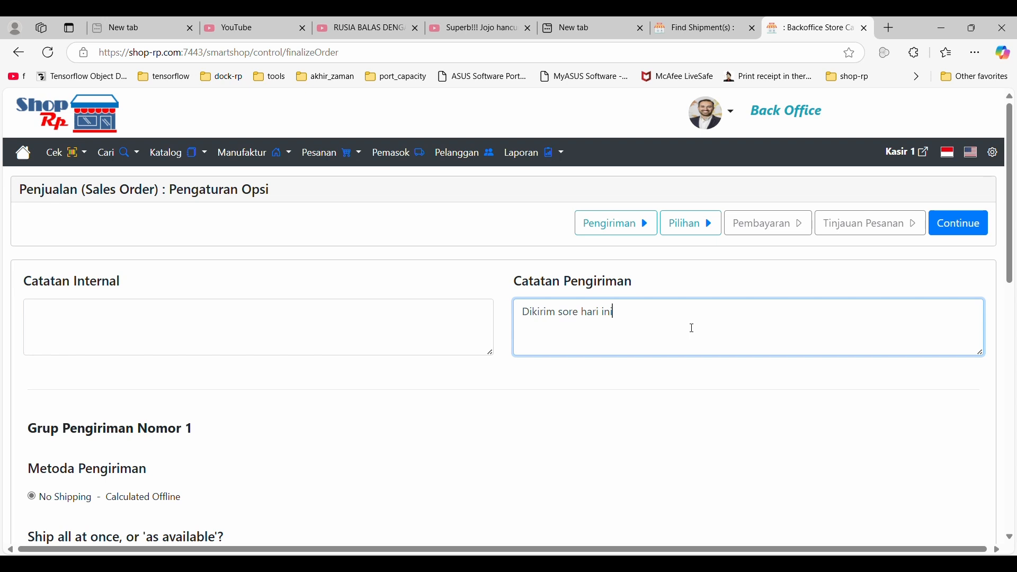
pyautogui.click(430, 335)
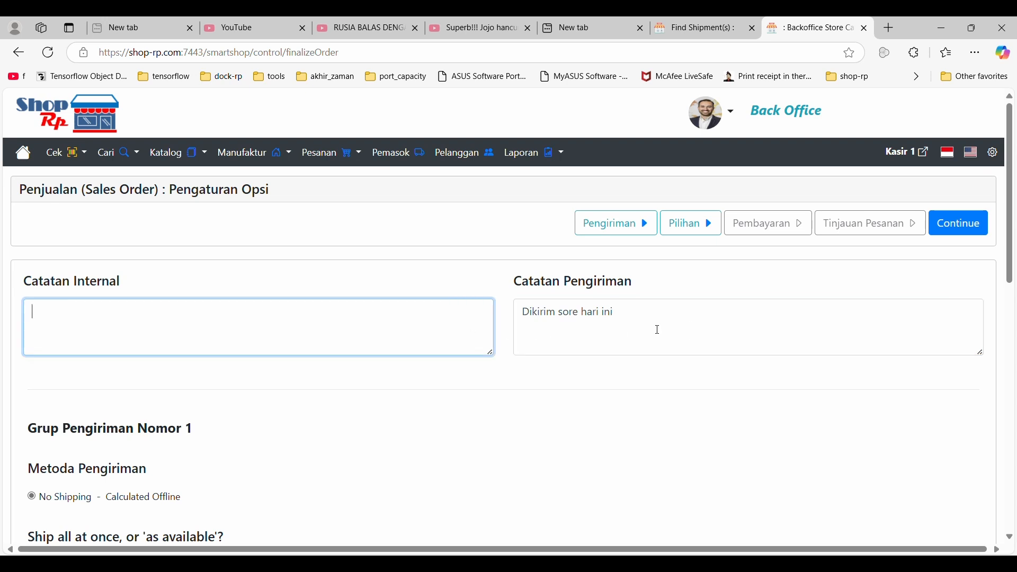
pyautogui.click(738, 327)
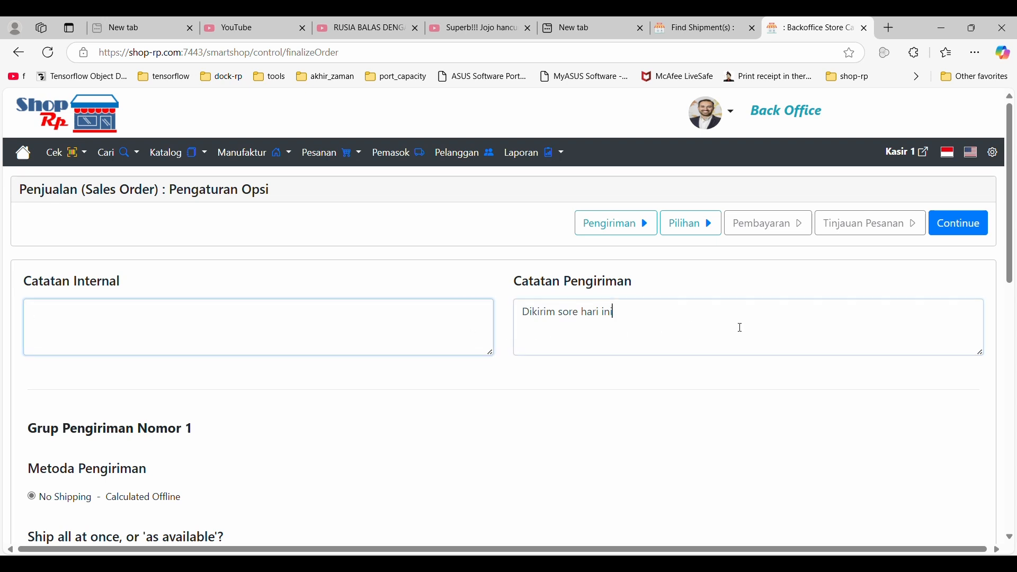
# Continue to the payment settings and proceed to the order confirmation with Offline Payment.
pyautogui.click(972, 228)
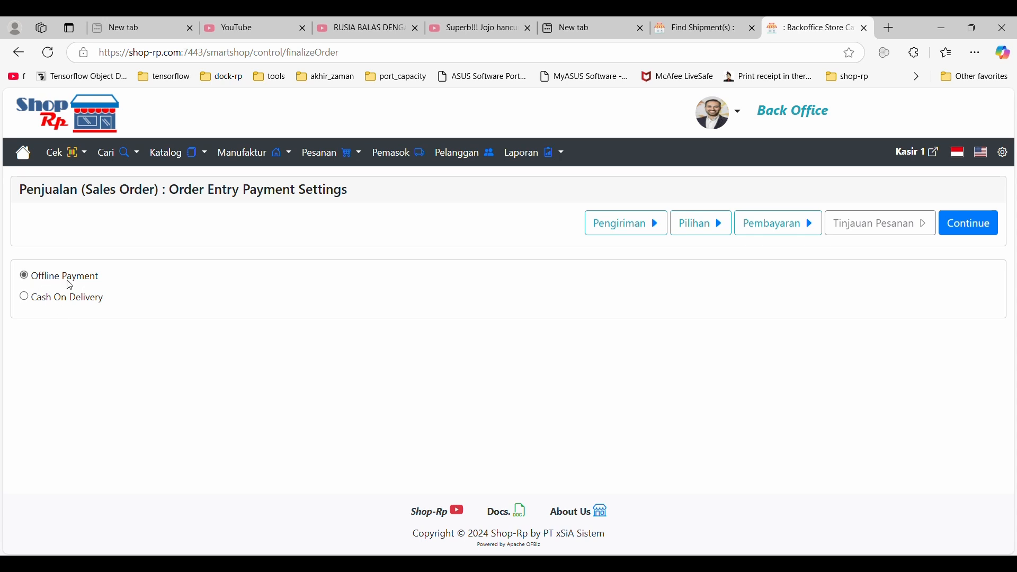
pyautogui.click(982, 223)
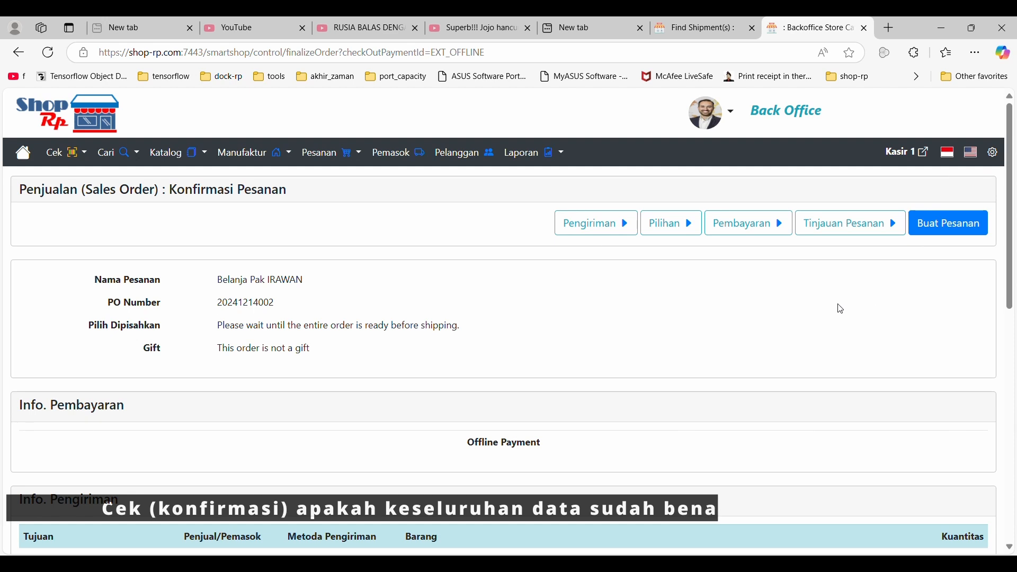
# Check the order header, payment, delivery address and ordered items on the confirmation page, and create the order.
pyautogui.moveTo(176, 192); pyautogui.dragTo(291, 192)
pyautogui.click(310, 305)
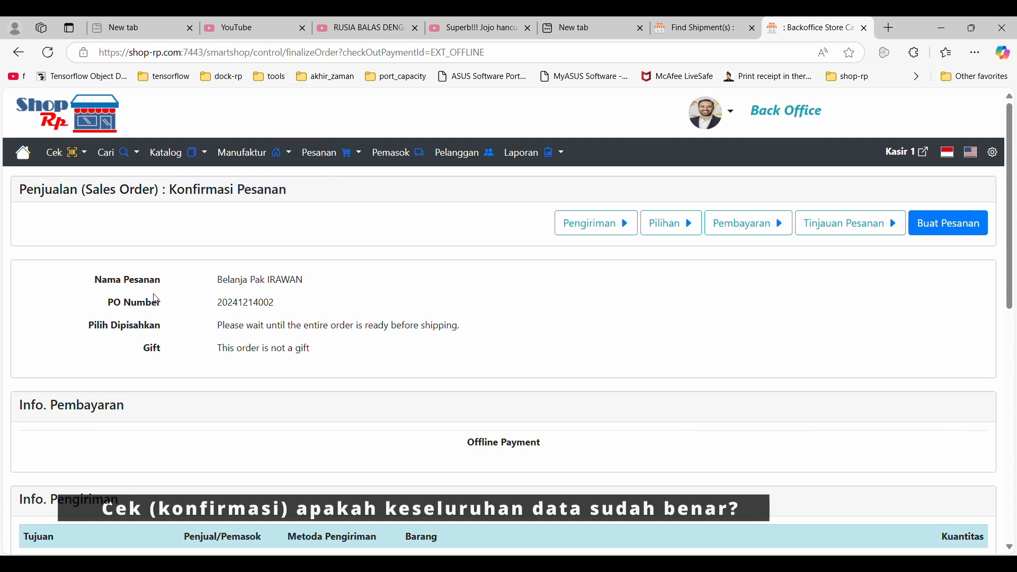
pyautogui.scroll(-3, 110, 348)
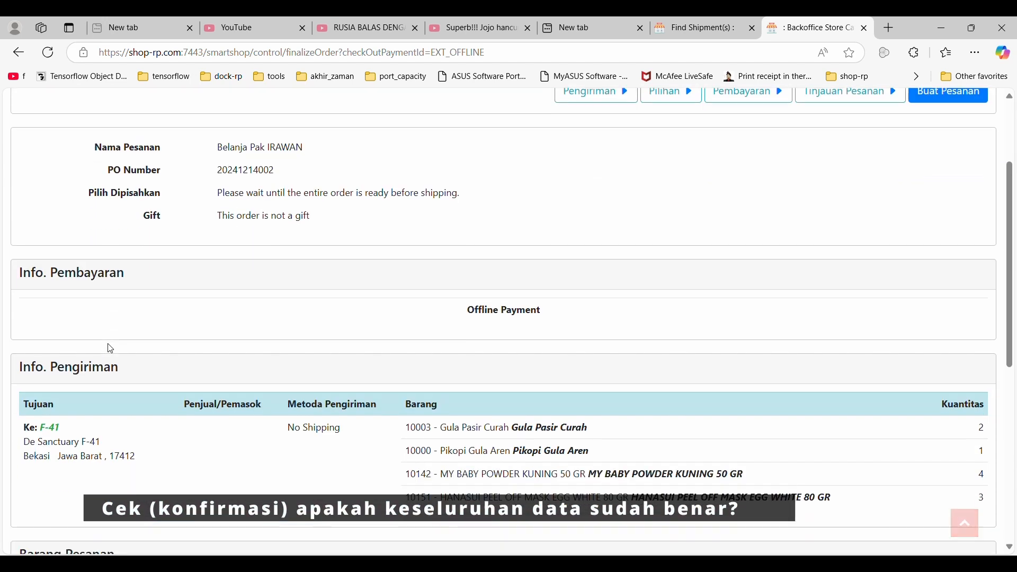
pyautogui.scroll(-1, 106, 339)
pyautogui.scroll(-1, 103, 320)
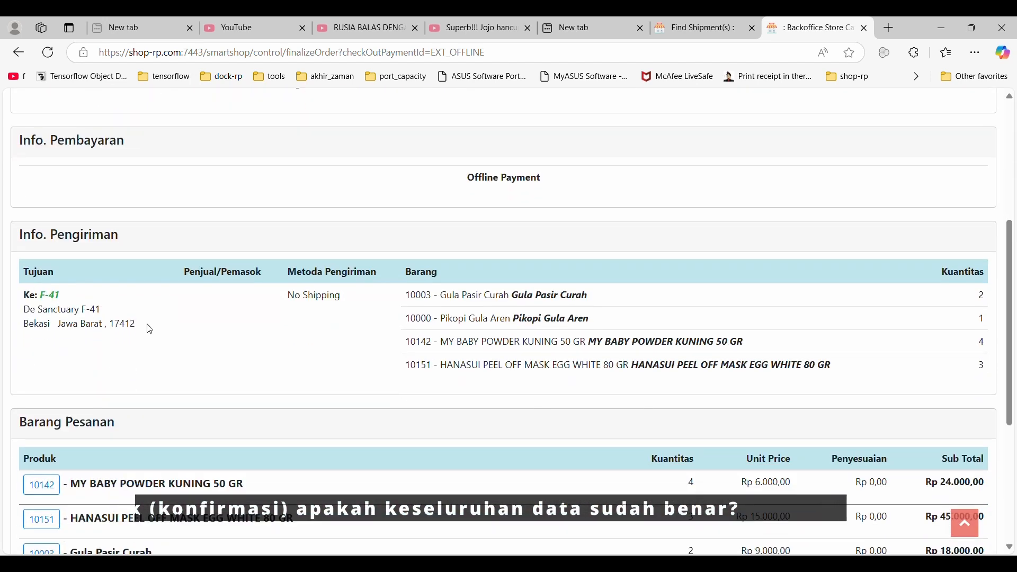
pyautogui.moveTo(150, 330); pyautogui.dragTo(43, 295)
pyautogui.scroll(-3, 249, 324)
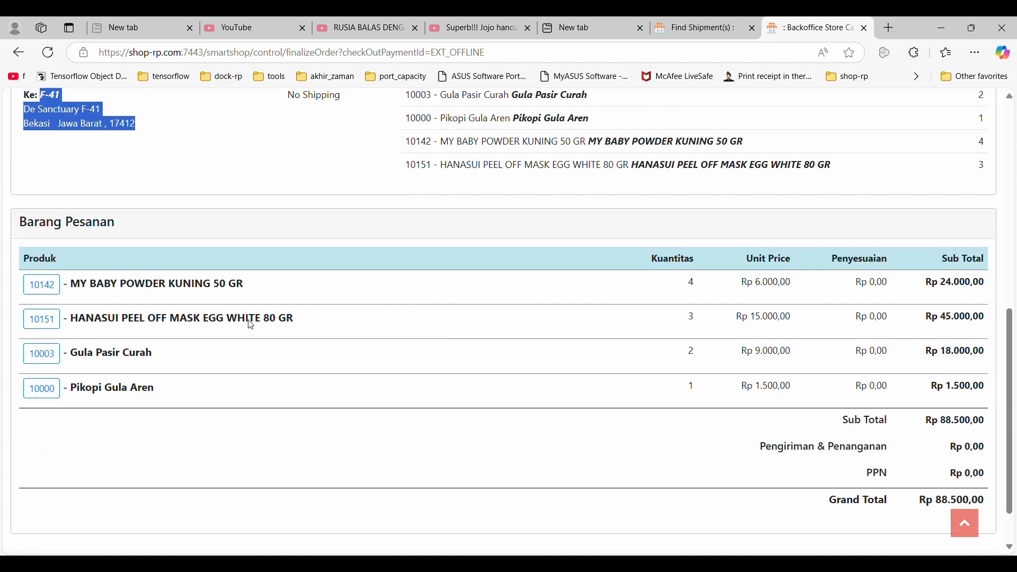
pyautogui.scroll(-1, 250, 325)
pyautogui.scroll(10, 249, 325)
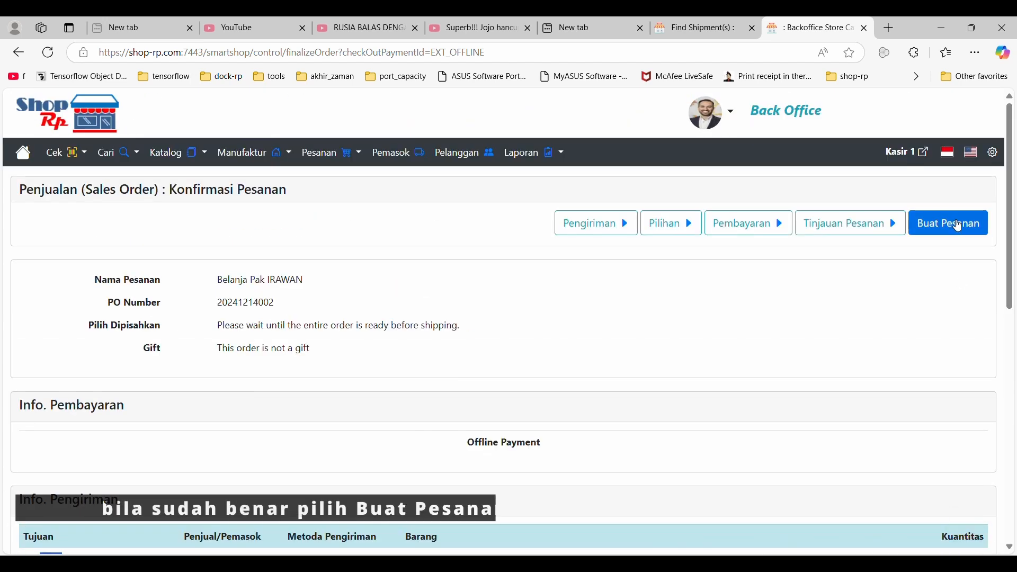
pyautogui.click(955, 234)
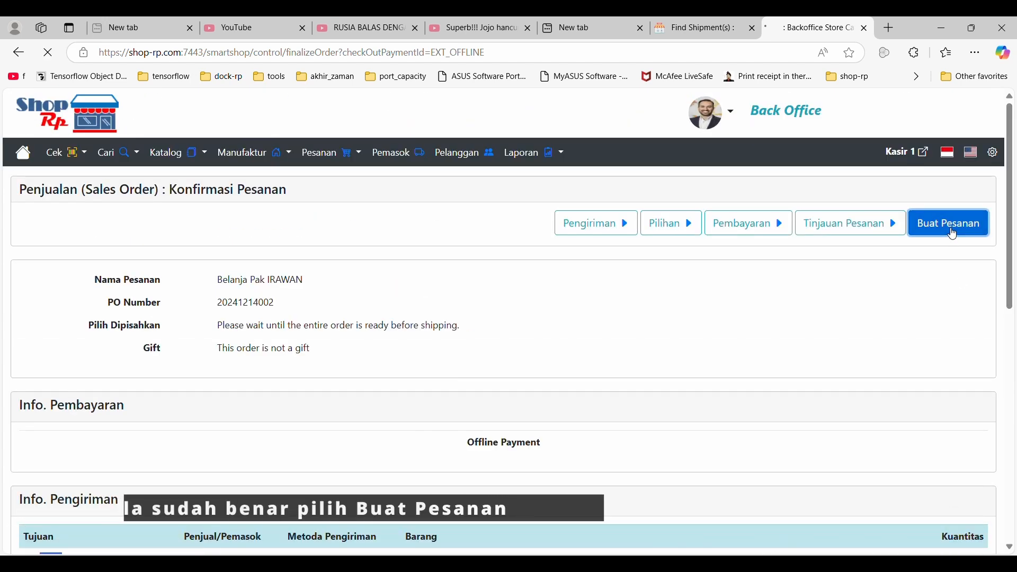
# Examine the QOH, ATP and ordered quantities of Pikopi Gula Aren and Gula Pasir Curah in the created sales order.
pyautogui.scroll(-1, 514, 320)
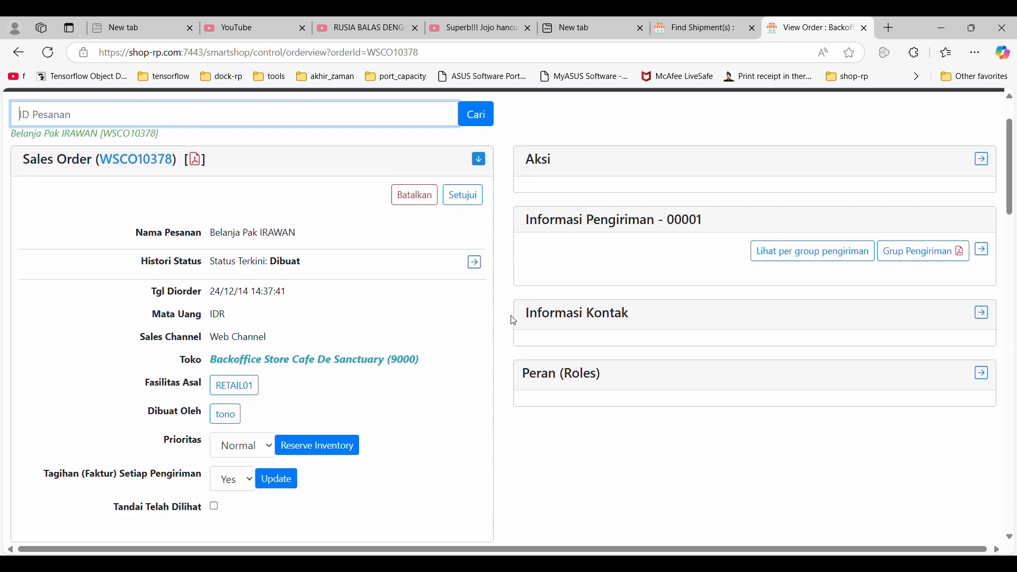
pyautogui.scroll(-8, 513, 320)
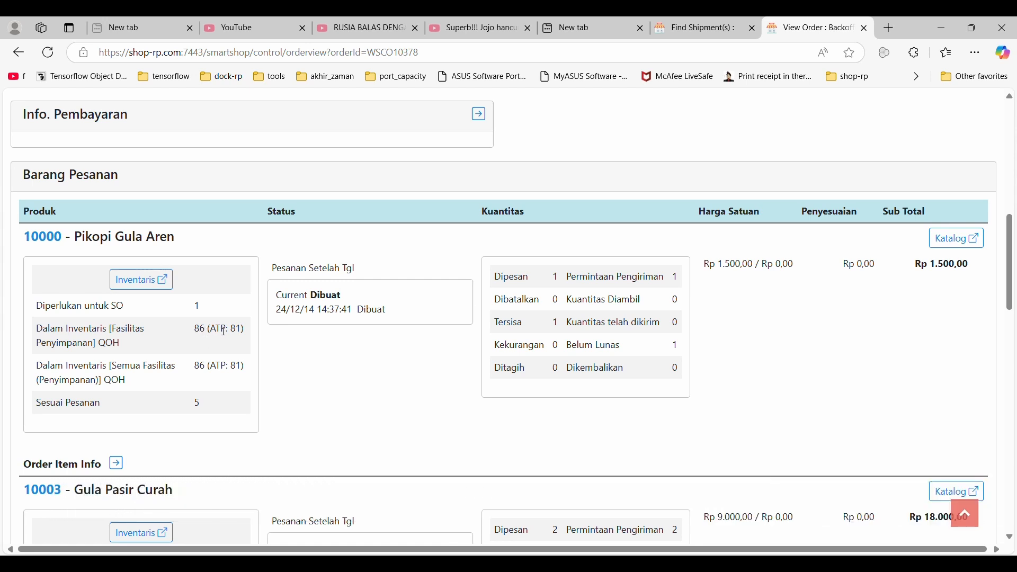
pyautogui.doubleClick(200, 330)
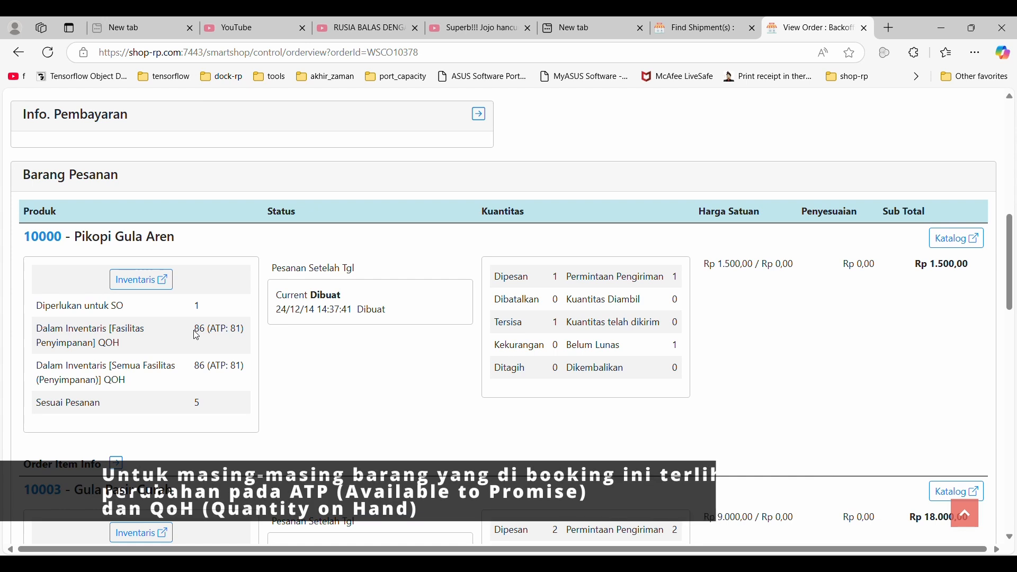
pyautogui.click(234, 362)
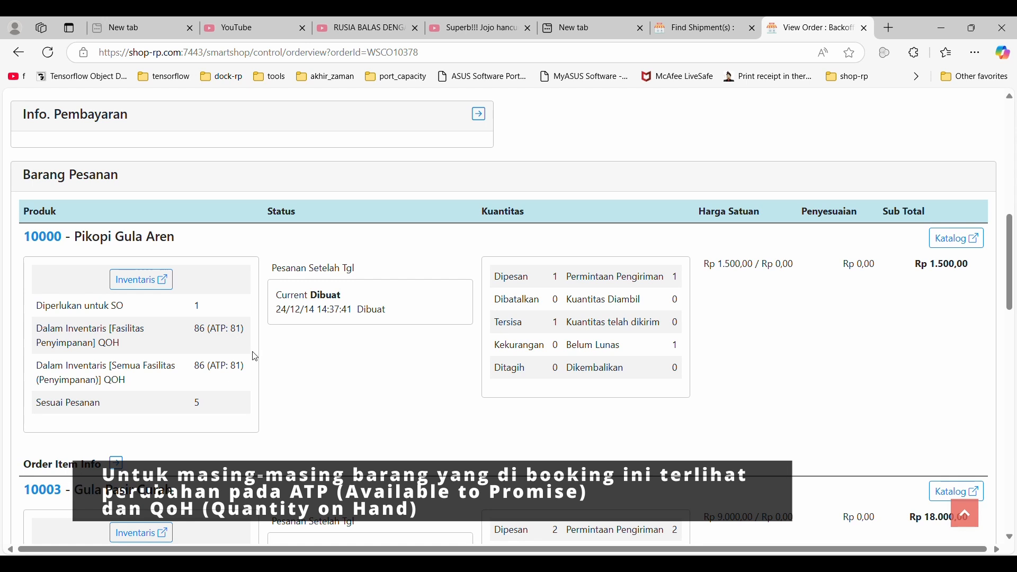
pyautogui.doubleClick(197, 404)
pyautogui.scroll(-1, 220, 416)
pyautogui.scroll(-3, 221, 416)
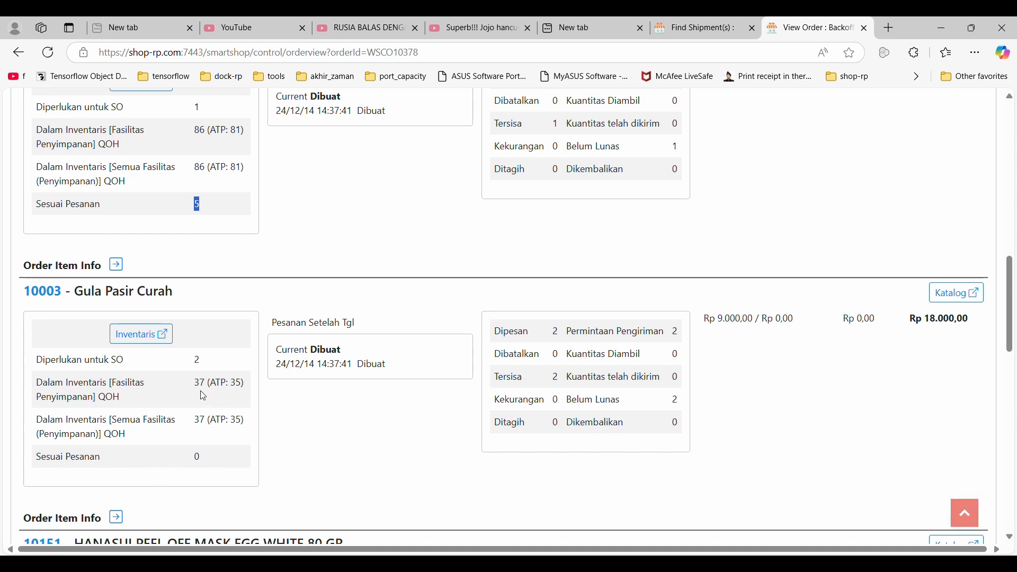
# Approve the newly created sales order.
pyautogui.scroll(5, 239, 382)
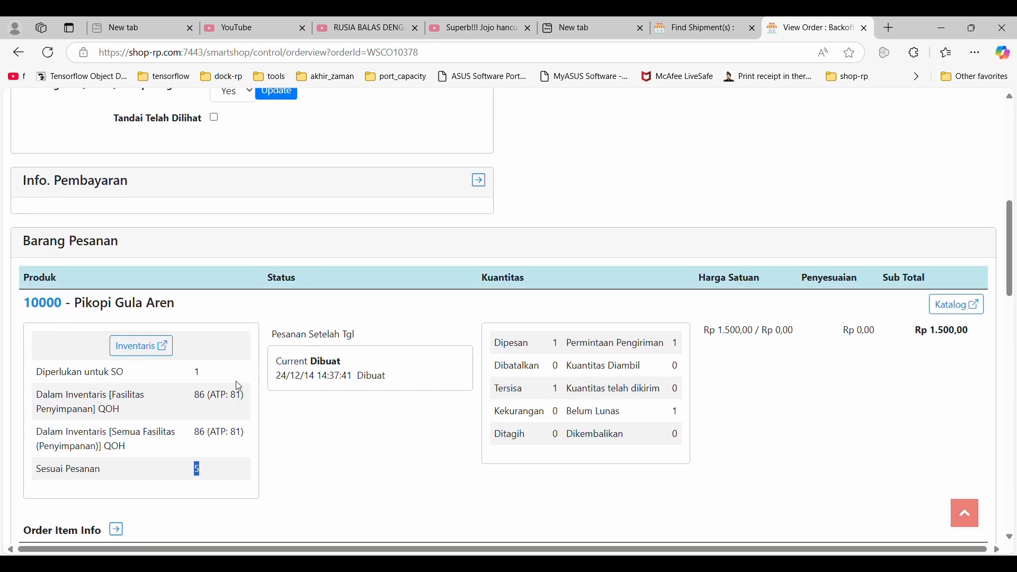
pyautogui.scroll(5, 241, 383)
pyautogui.scroll(4, 243, 381)
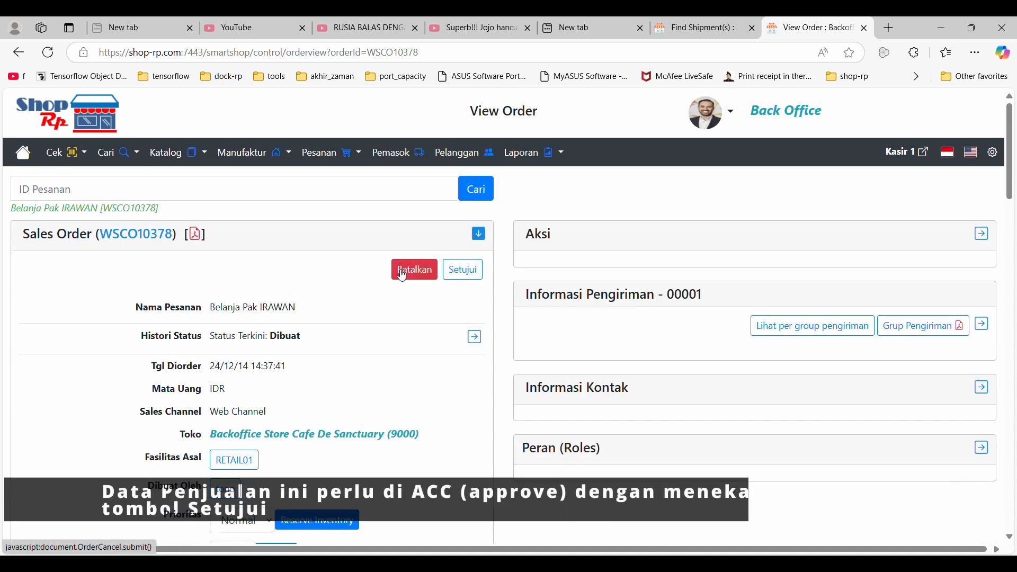
pyautogui.click(464, 273)
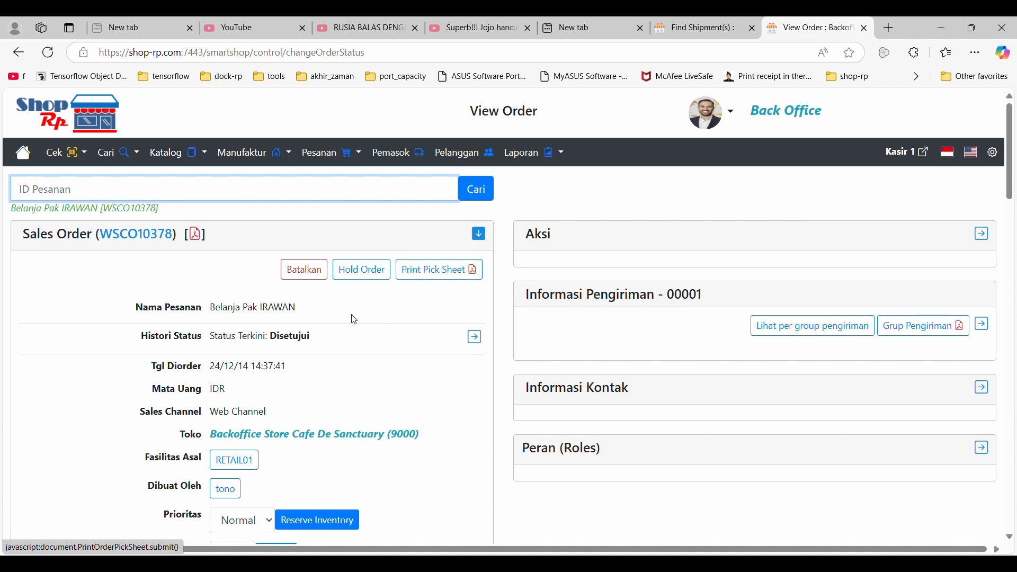
# Check the current status in the order header and for the ordered items Pikopi Gula Aren and Gula Pasir Curah.
pyautogui.doubleClick(290, 337)
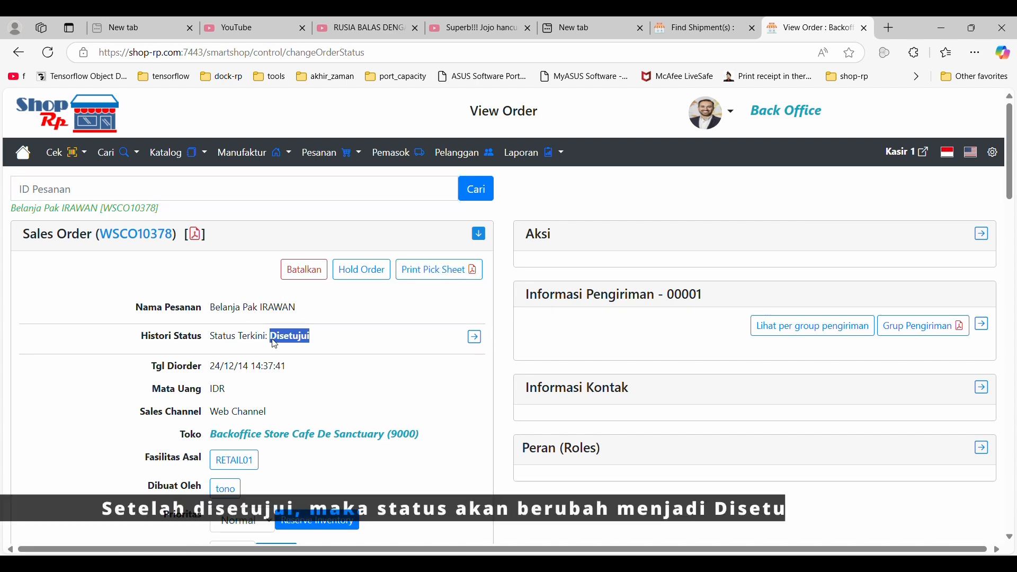
pyautogui.scroll(-10, 275, 345)
pyautogui.scroll(-1, 274, 344)
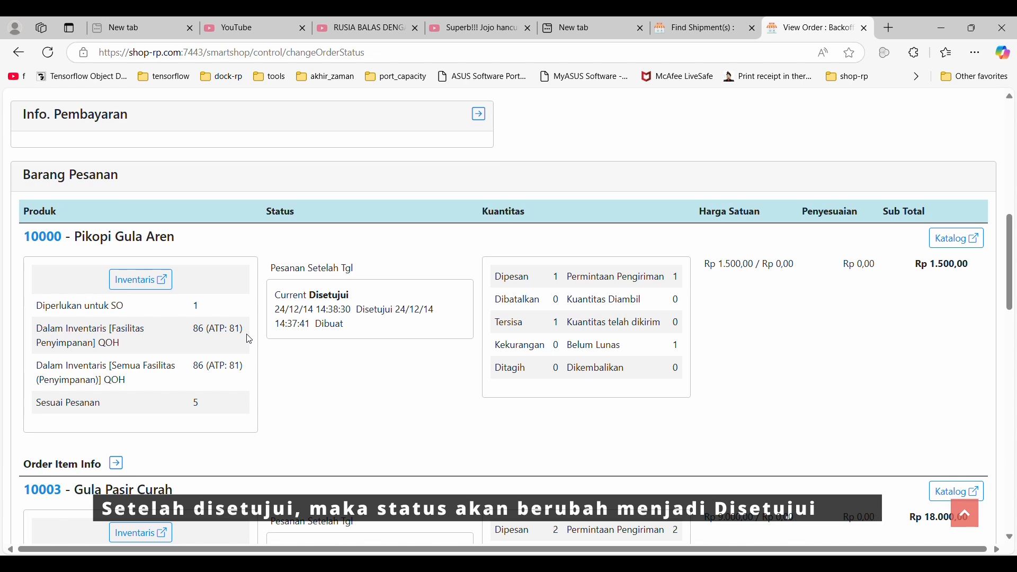
pyautogui.doubleClick(350, 296)
pyautogui.scroll(-5, 328, 318)
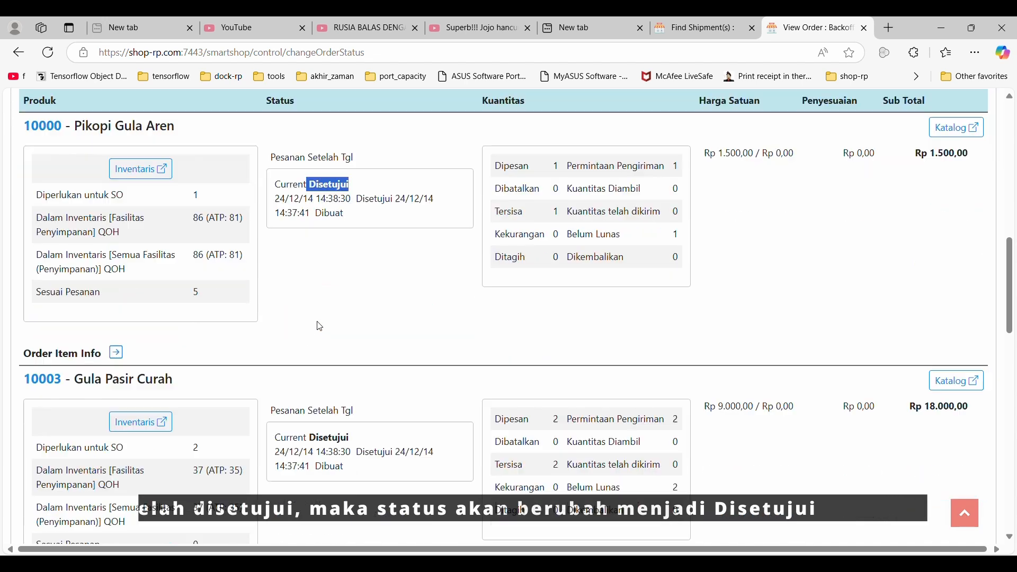
pyautogui.doubleClick(329, 350)
pyautogui.scroll(15, 325, 355)
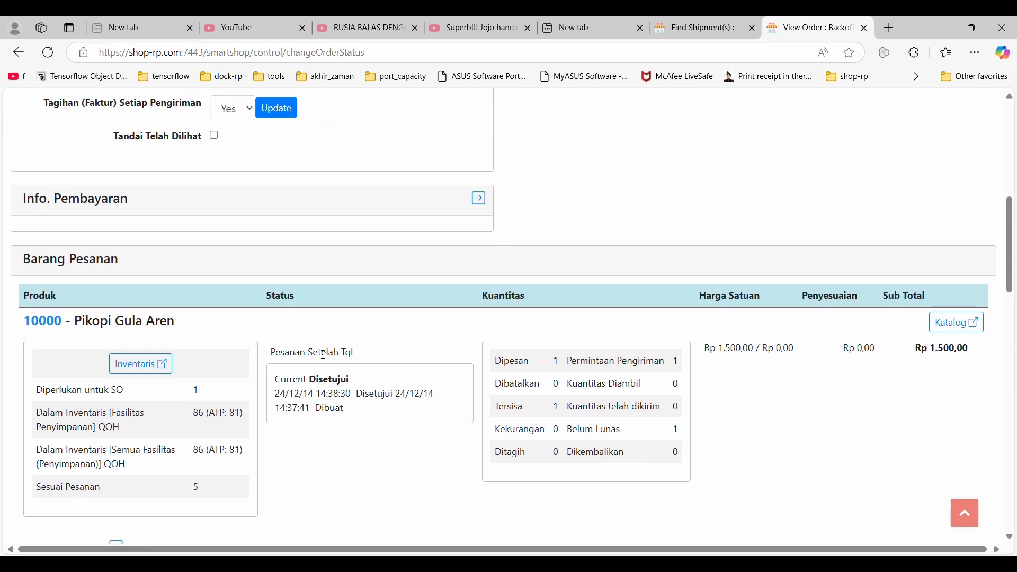
pyautogui.scroll(3, 323, 358)
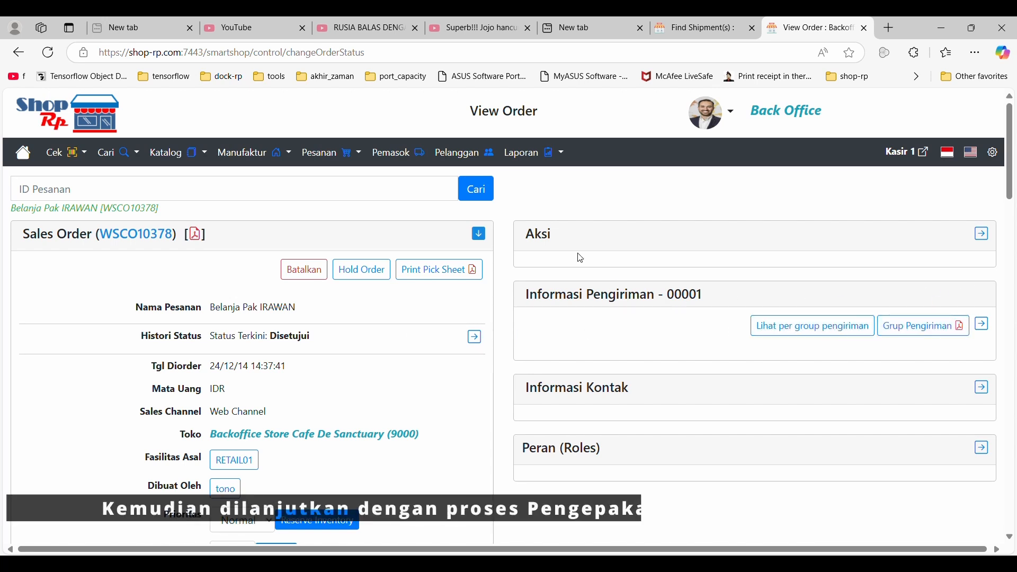
# Expand the shipping information of ship group 00001 and open Pack Shipment For Ship Group.
pyautogui.moveTo(524, 297); pyautogui.dragTo(706, 302)
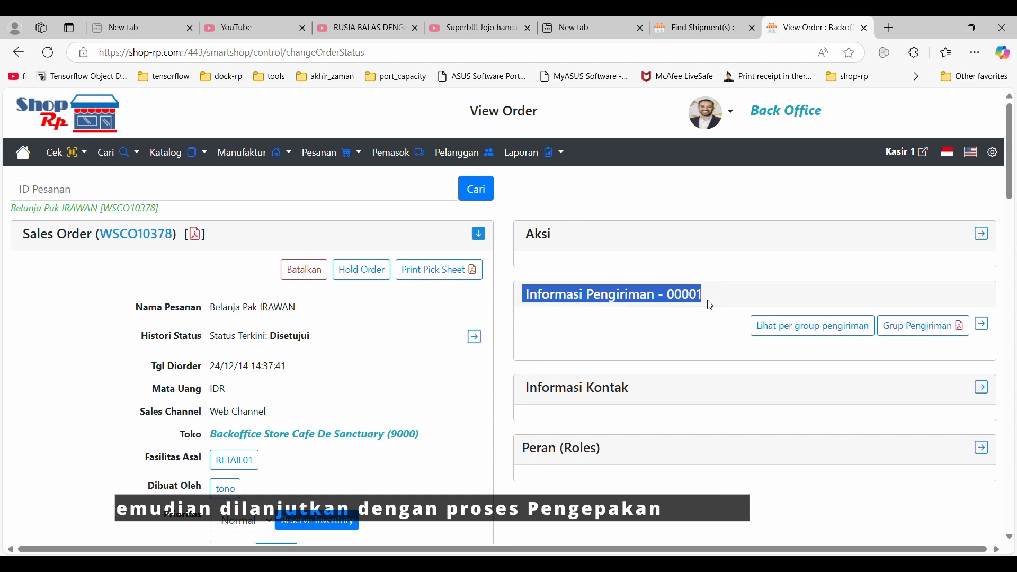
pyautogui.click(987, 334)
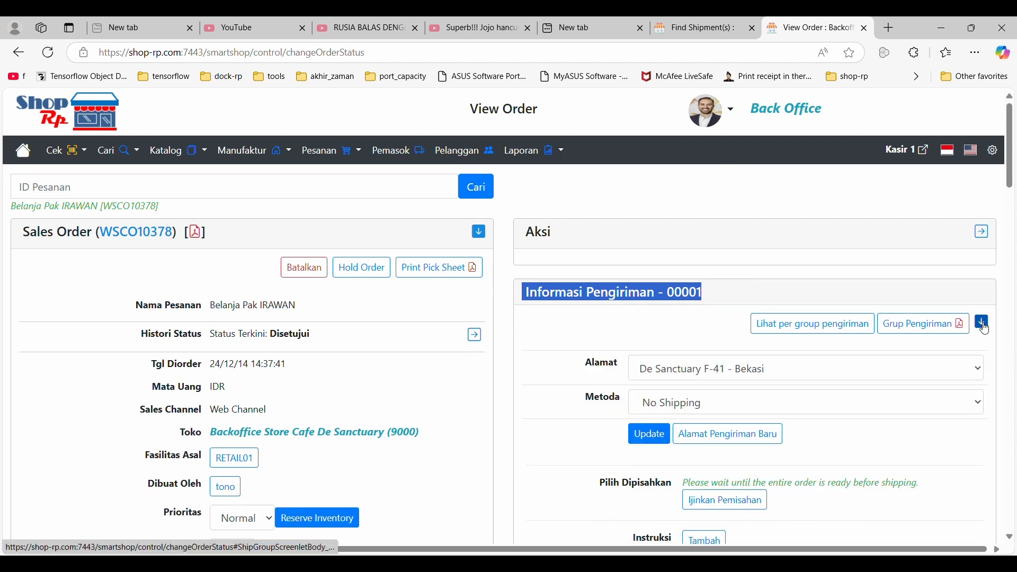
pyautogui.scroll(-5, 977, 328)
pyautogui.scroll(-2, 977, 327)
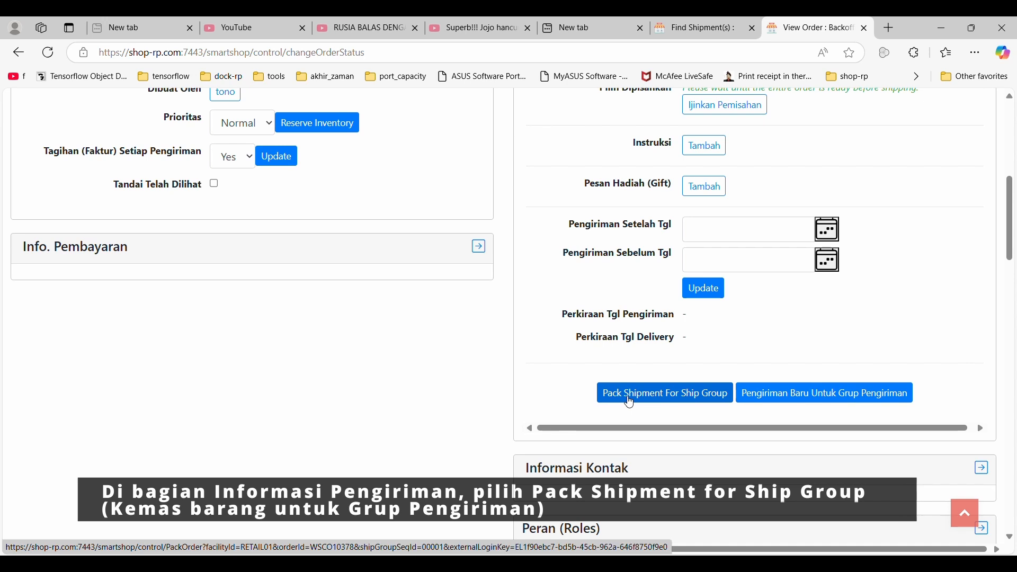
pyautogui.click(659, 399)
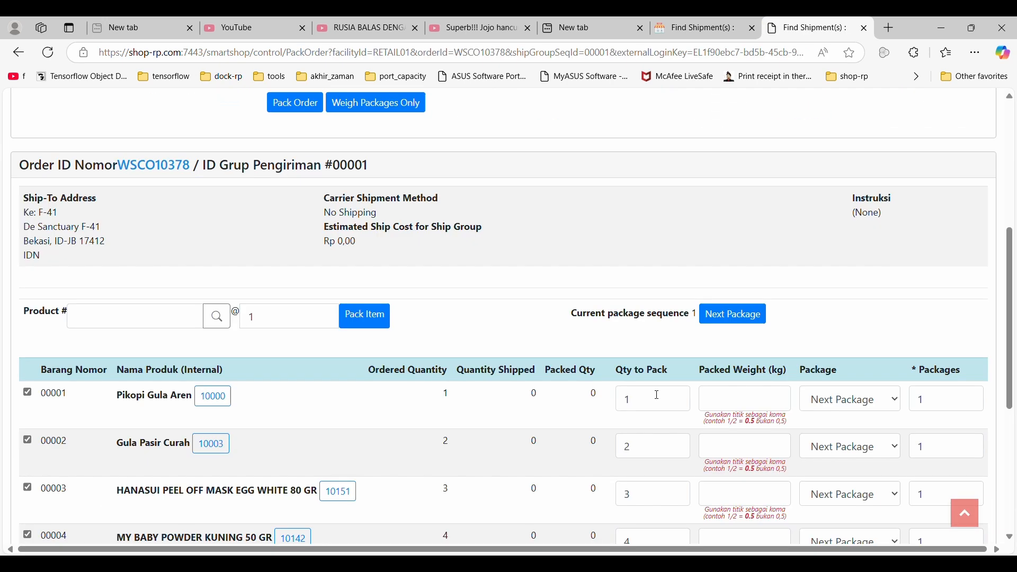
# Enter packed weights of 1 kg for Pikopi Gula Aren and 2 kg for Gula Pasir Curah, and pack all four order items.
pyautogui.scroll(-3, 482, 359)
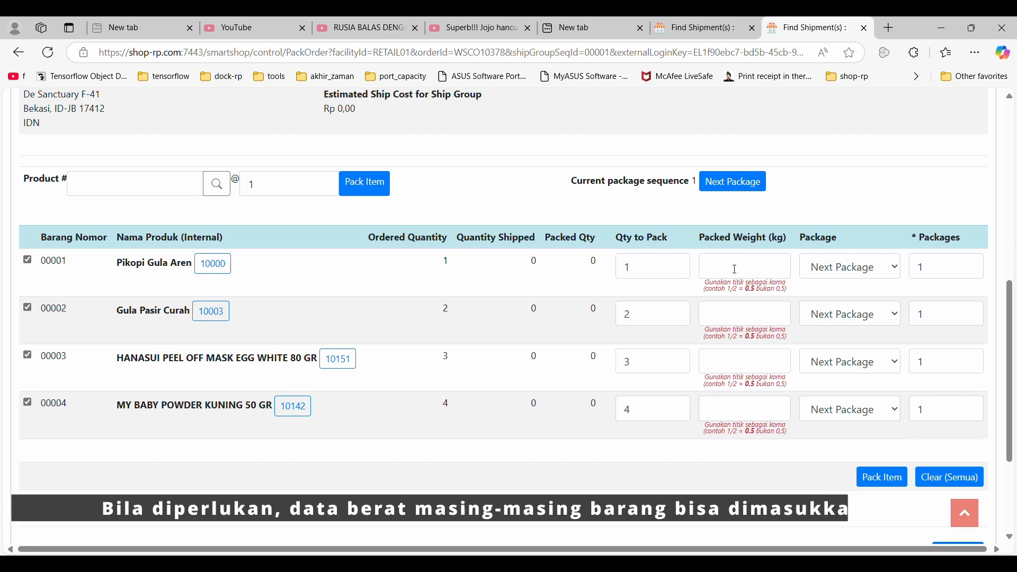
pyautogui.click(736, 268)
pyautogui.write('1')
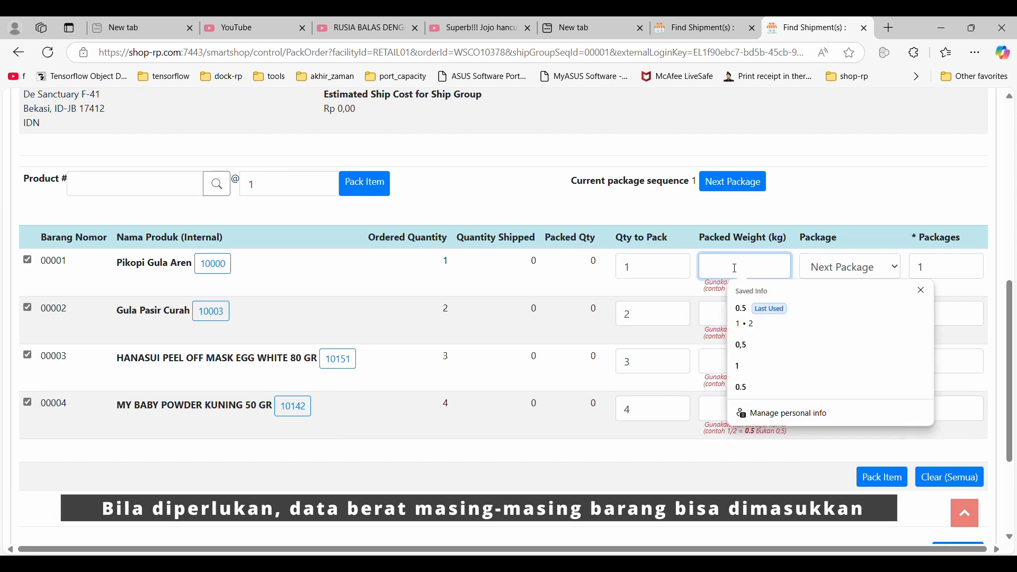
pyautogui.click(718, 309)
pyautogui.write('2')
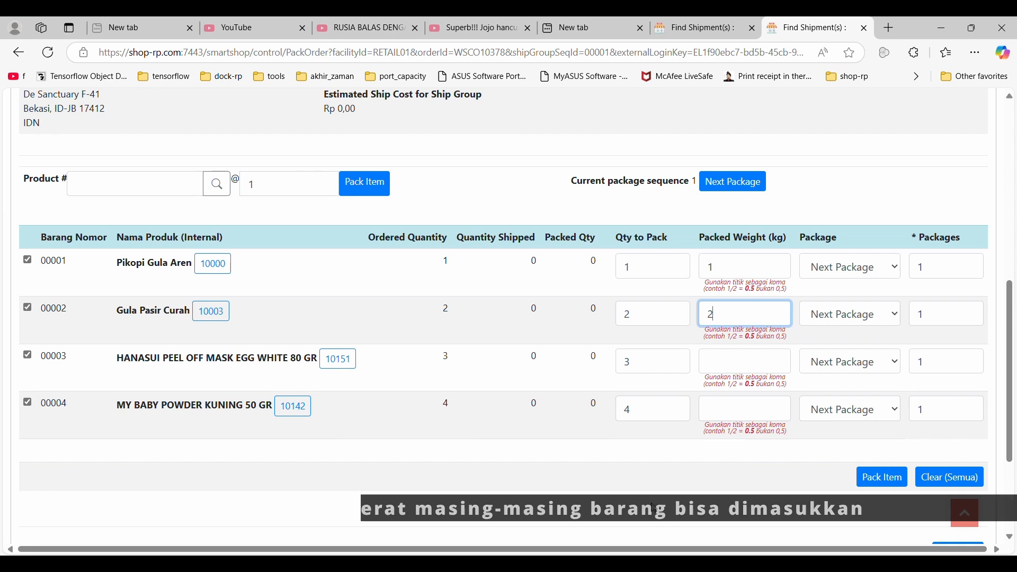
pyautogui.click(874, 480)
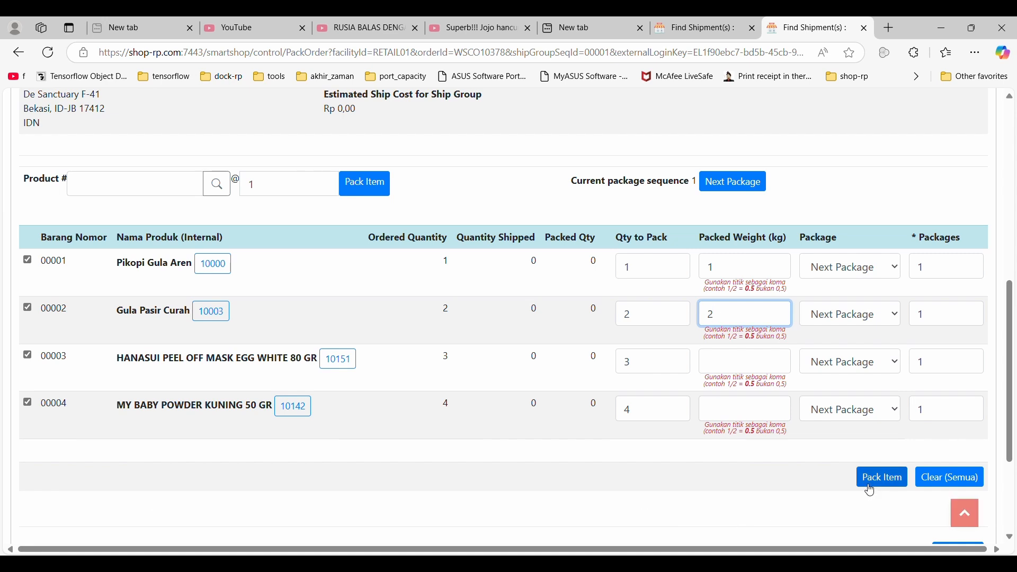
# Review the packed items, enter "Jangan dibanting" as the handling instructions, and complete the packing.
pyautogui.scroll(-5, 643, 402)
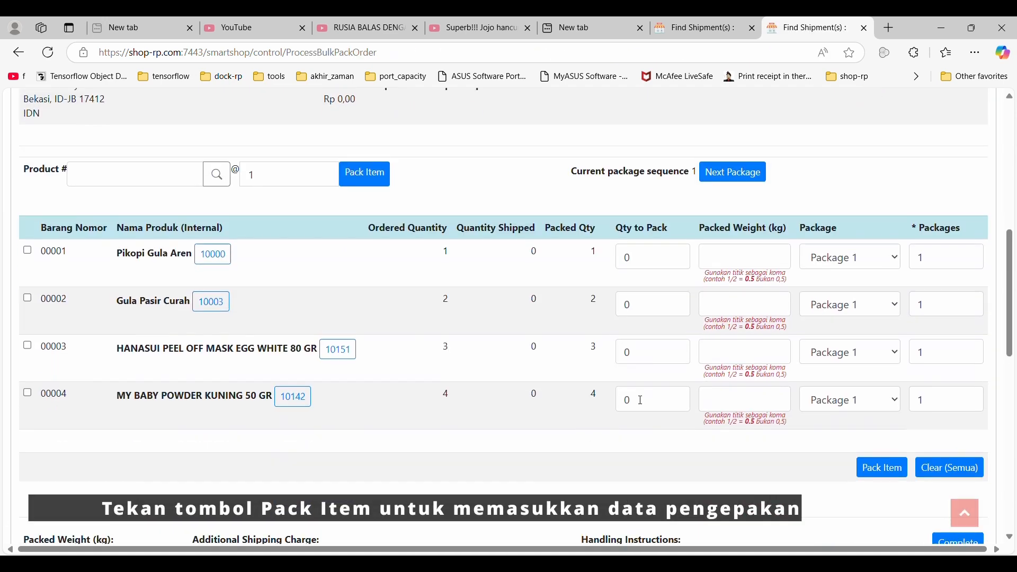
pyautogui.scroll(1, 133, 291)
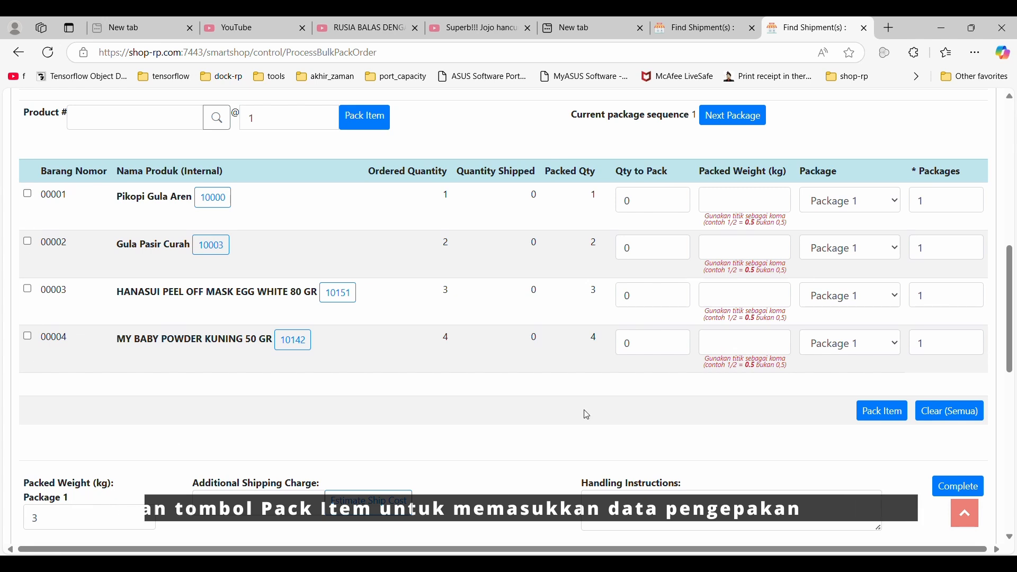
pyautogui.scroll(-7, 160, 384)
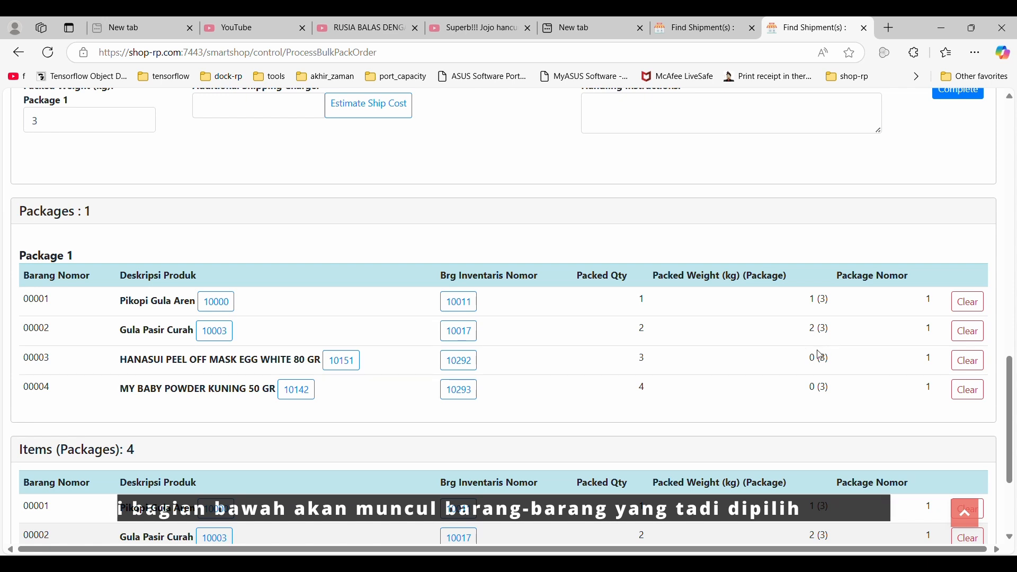
pyautogui.scroll(3, 805, 392)
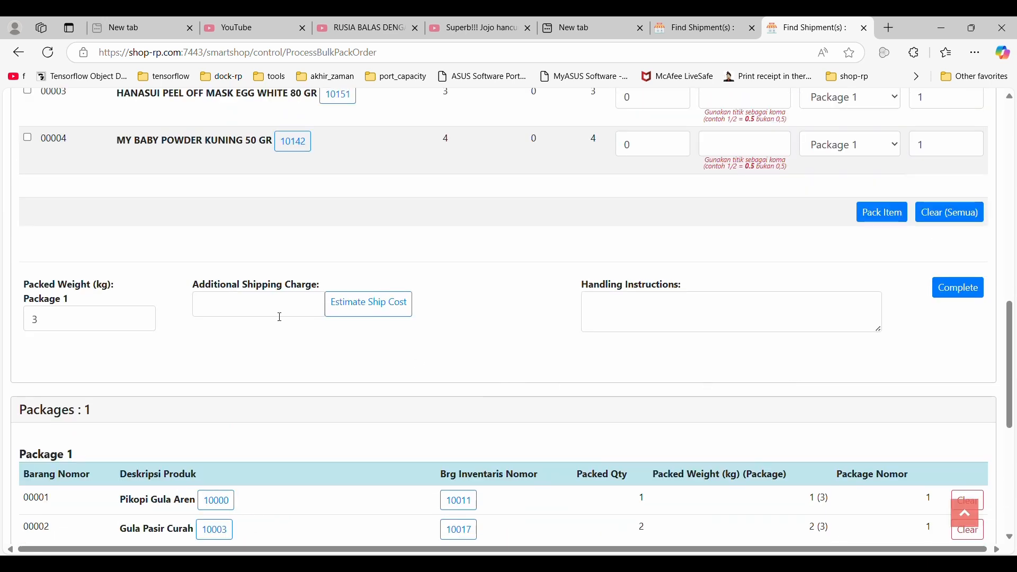
pyautogui.scroll(1, 125, 340)
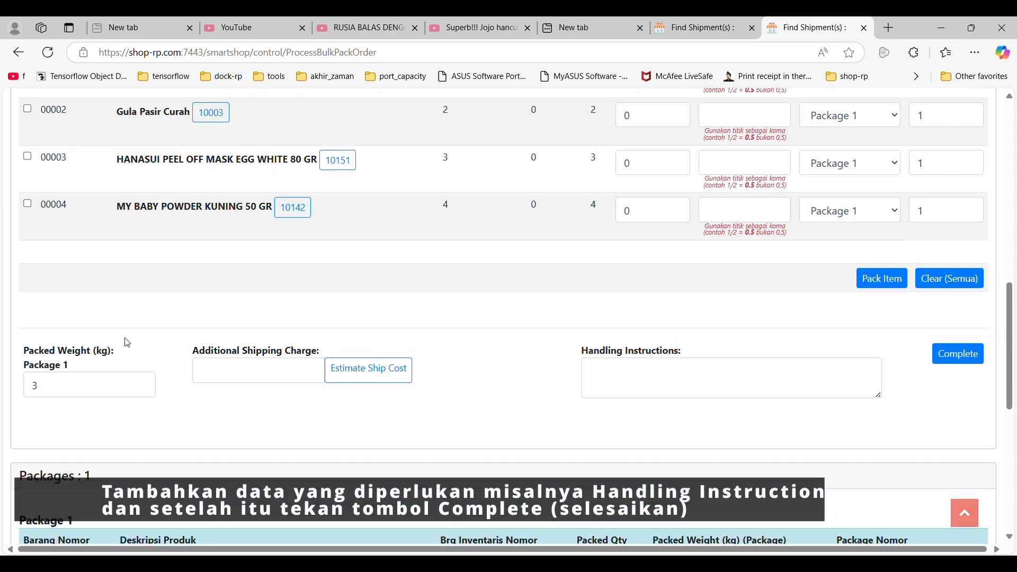
pyautogui.click(661, 374)
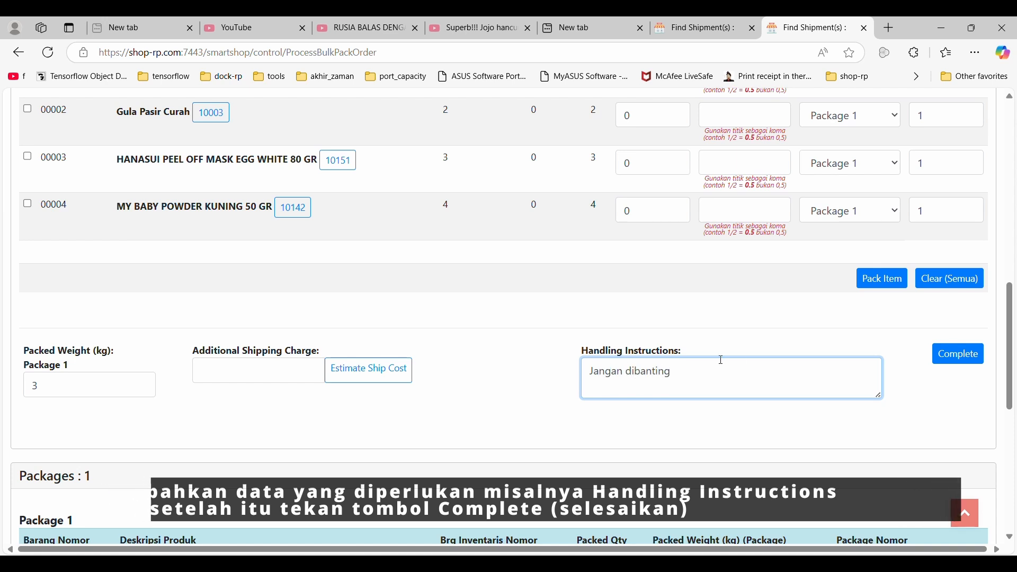
pyautogui.click(957, 361)
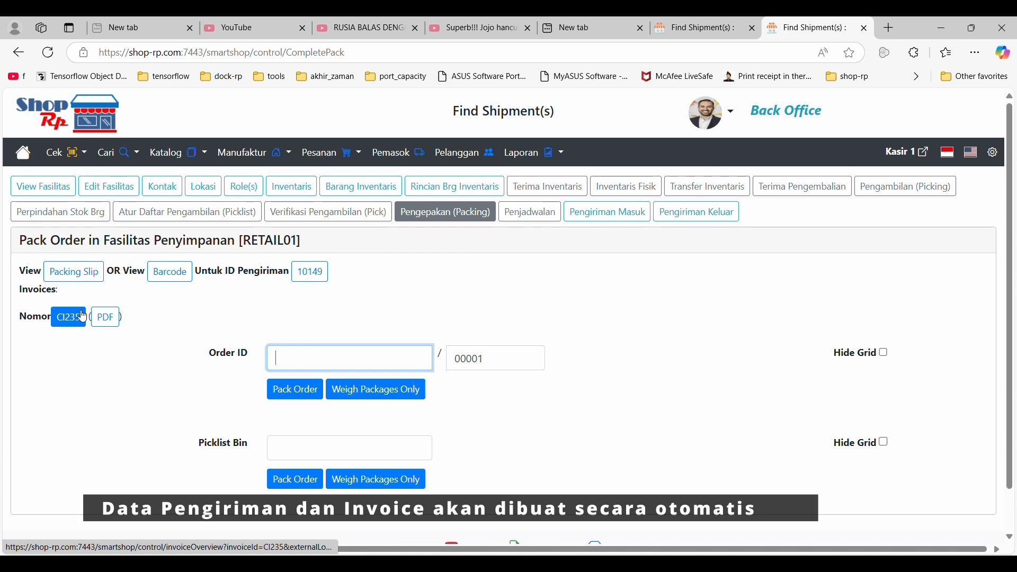
# Open the shipment created for the order and advance its status to Shipped and then Delivered.
pyautogui.click(320, 279)
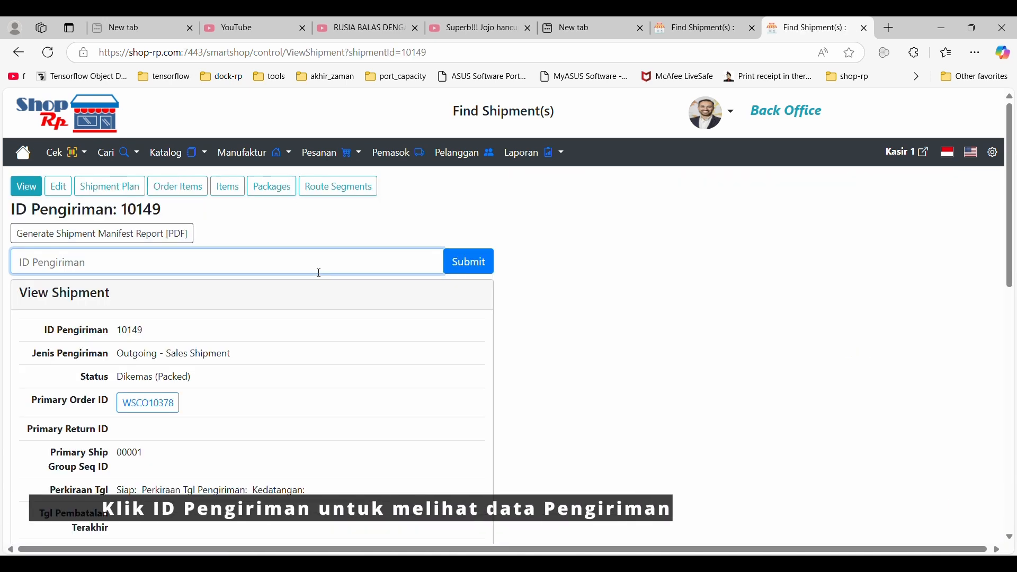
pyautogui.moveTo(111, 380); pyautogui.dragTo(203, 381)
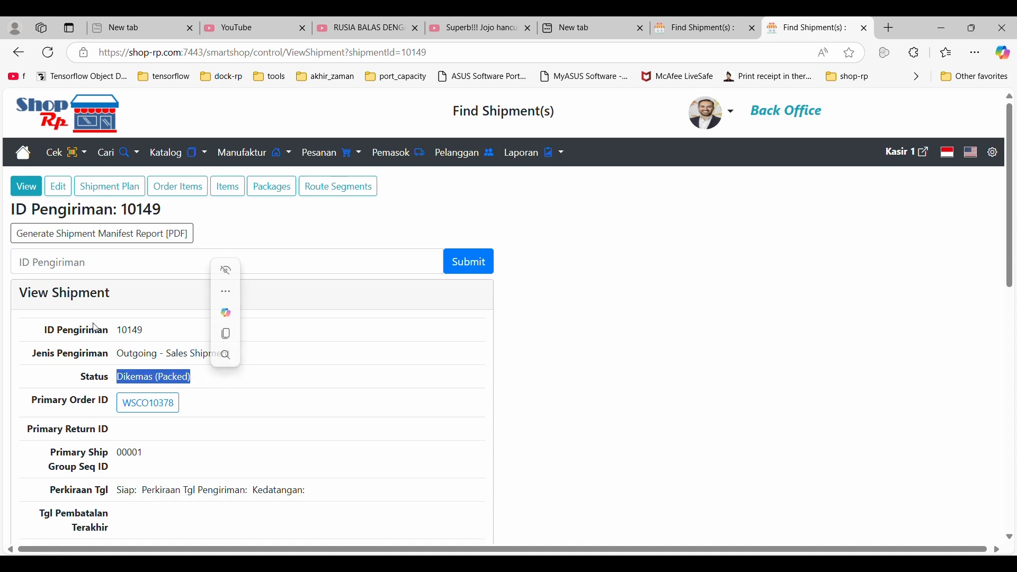
pyautogui.click(60, 188)
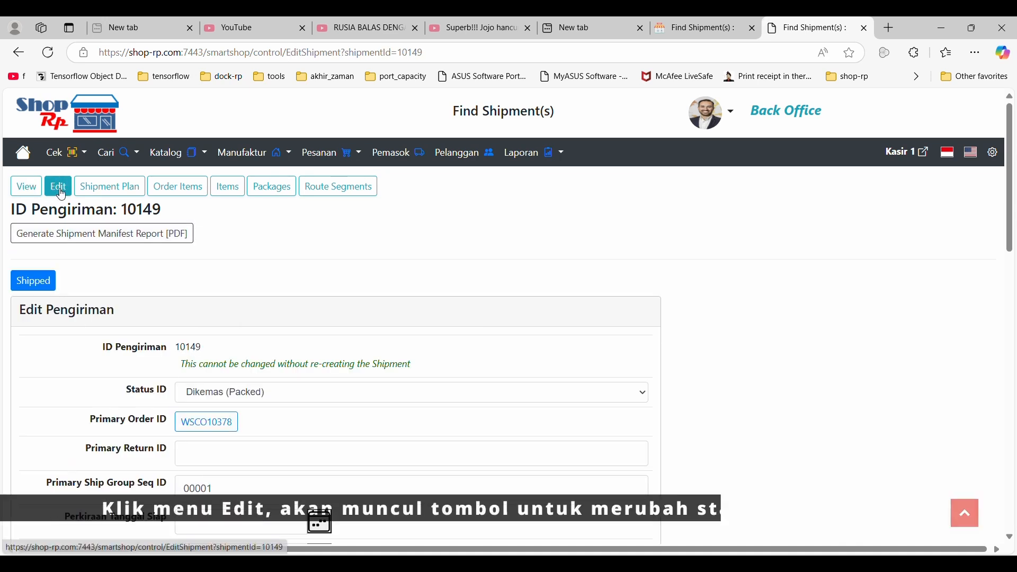
pyautogui.click(37, 286)
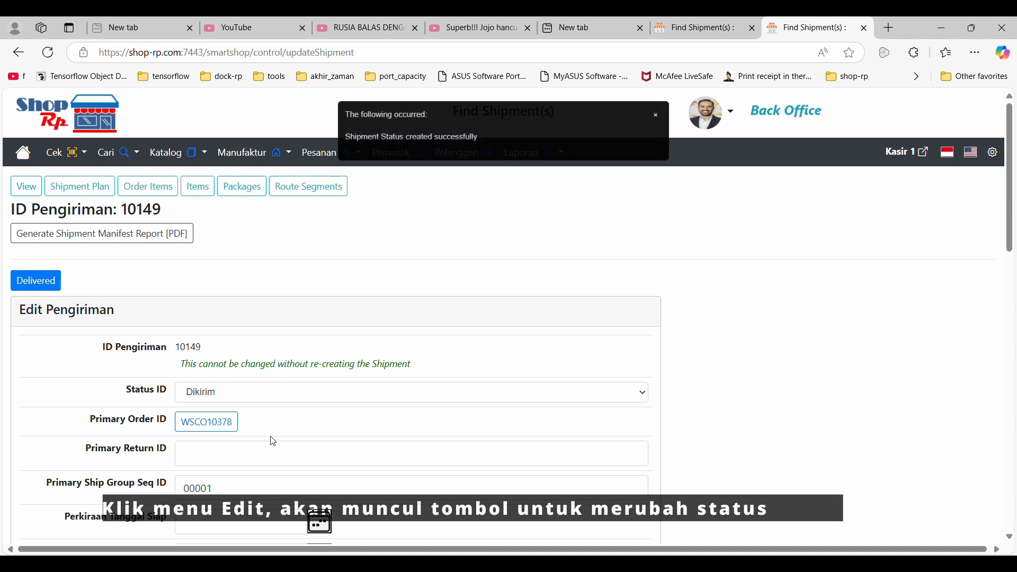
pyautogui.click(31, 282)
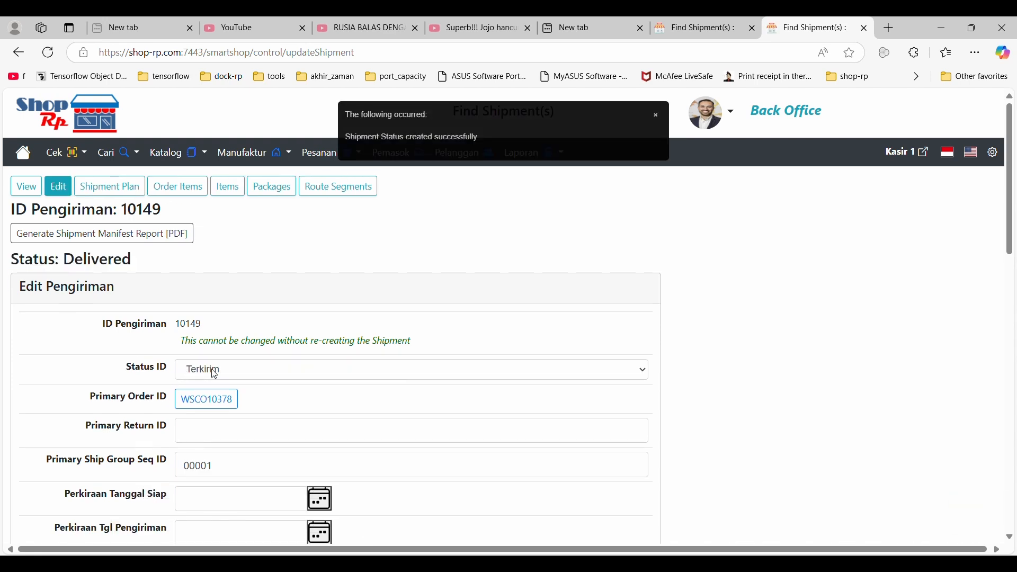
# Return to the shipment overview, open its primary sales order, and examine the order's status and the items' statuses and quantities.
pyautogui.click(26, 186)
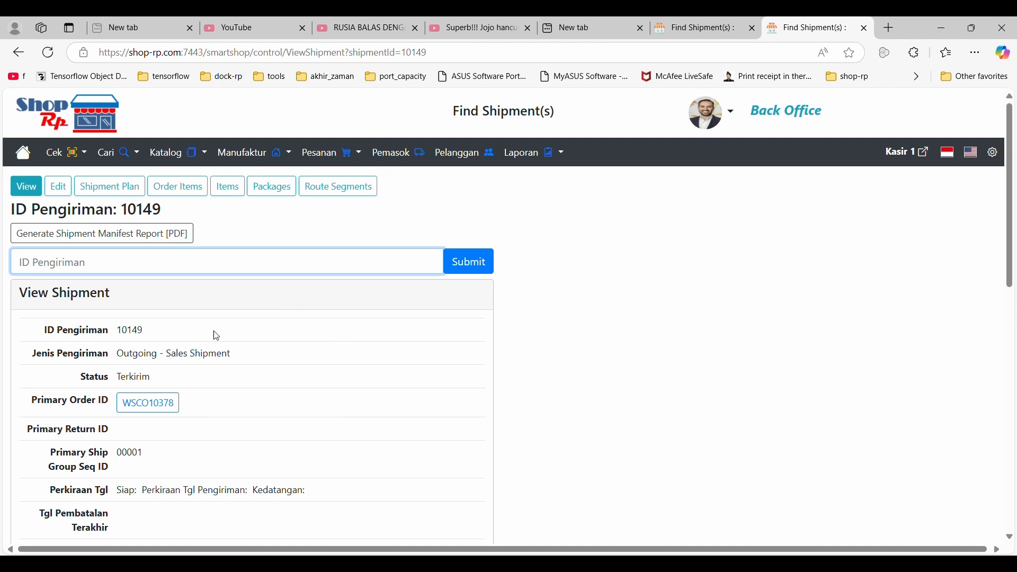
pyautogui.click(152, 405)
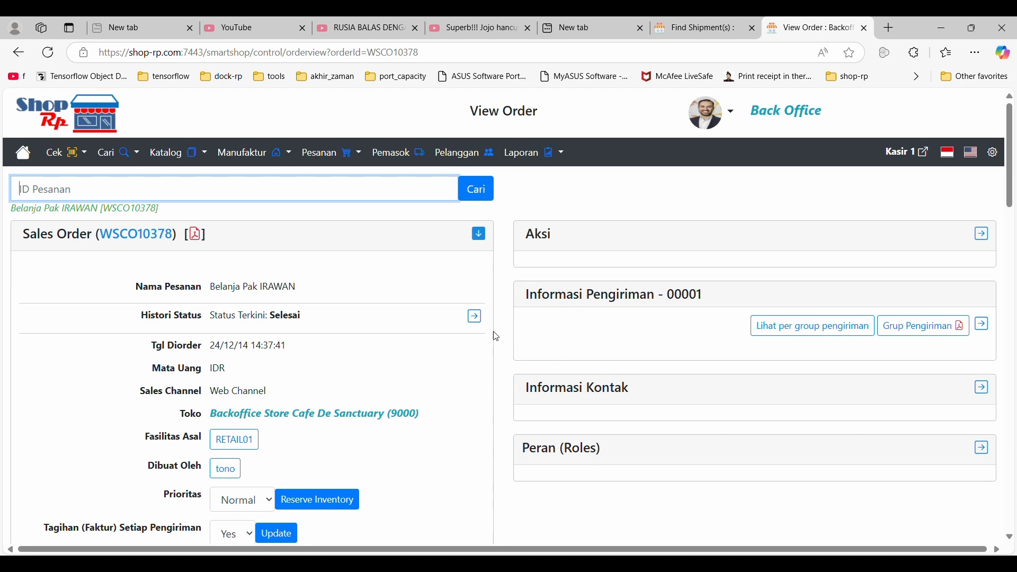
pyautogui.moveTo(322, 319); pyautogui.dragTo(267, 318)
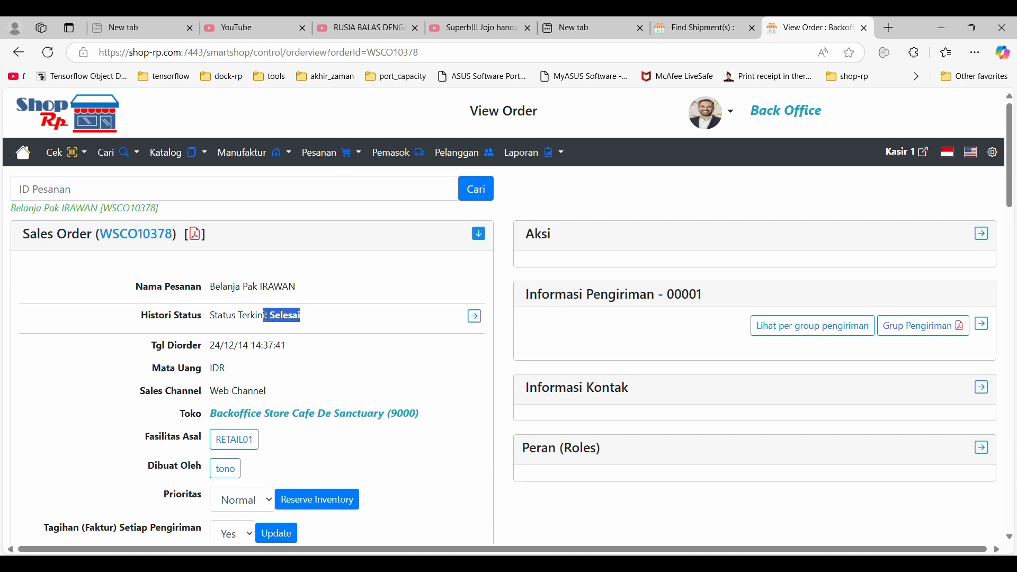
pyautogui.scroll(-5, 268, 321)
pyautogui.scroll(-5, 267, 321)
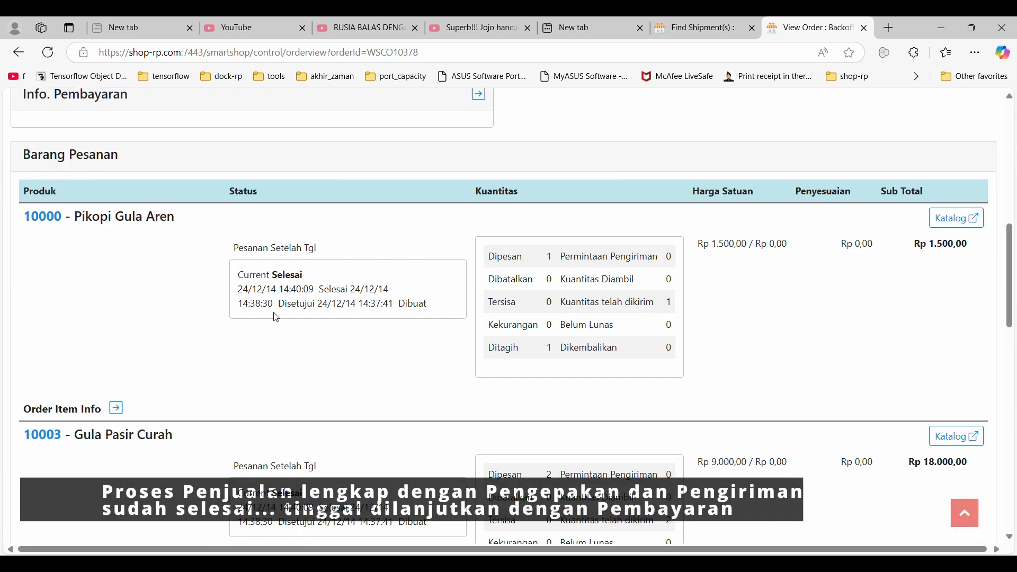
pyautogui.moveTo(265, 273); pyautogui.dragTo(336, 277)
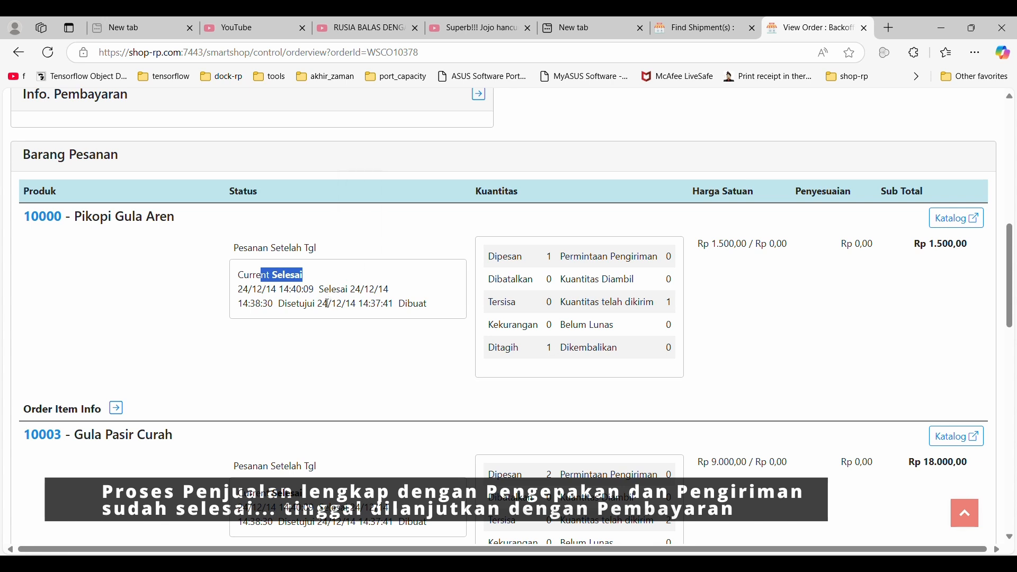
pyautogui.scroll(-4, 325, 302)
pyautogui.scroll(1, 330, 307)
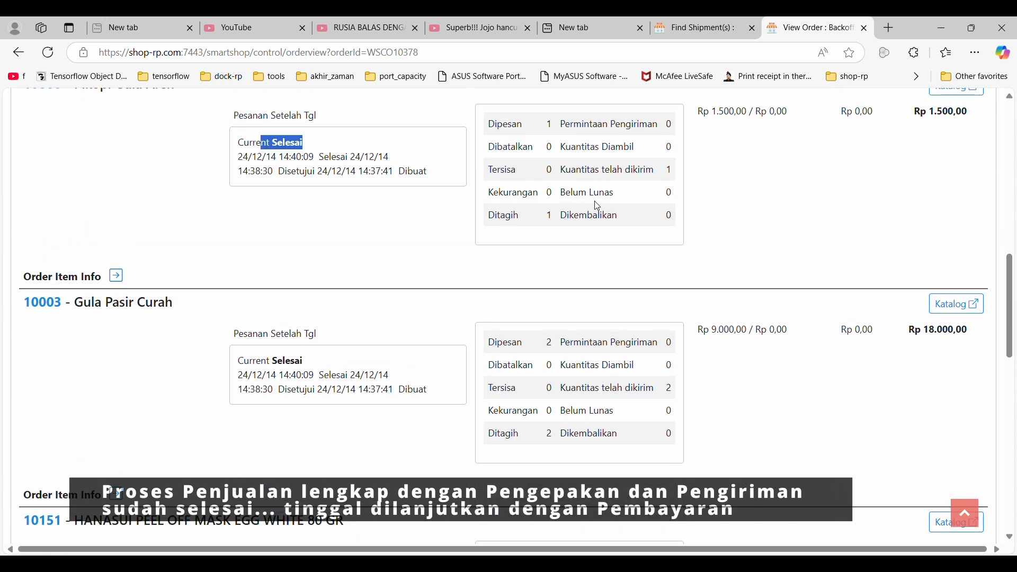
pyautogui.scroll(-2, 593, 212)
pyautogui.scroll(9, 579, 221)
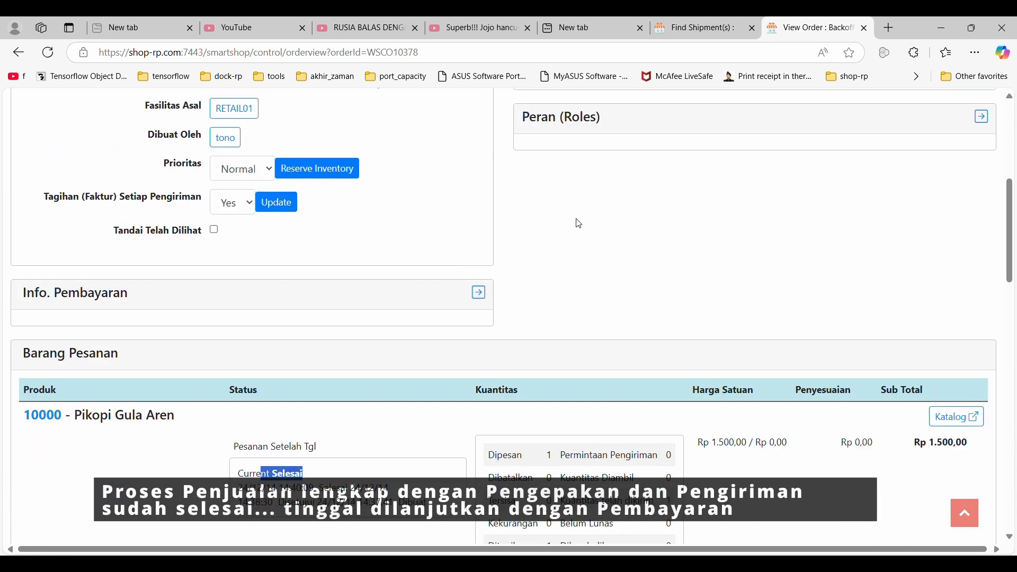
# Expand the order's payment information and examine the payment status history and the invoice's status.
pyautogui.click(479, 295)
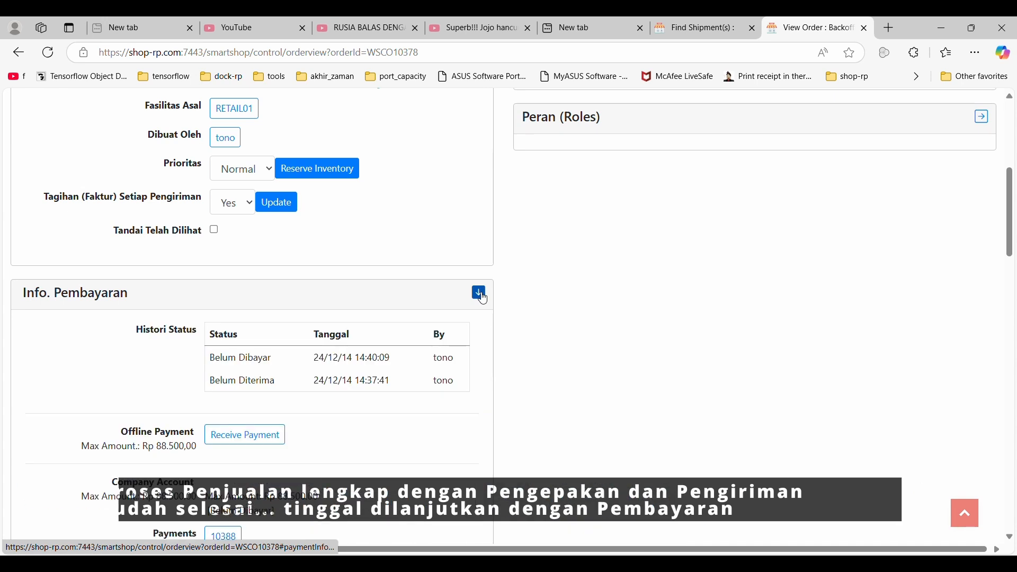
pyautogui.scroll(-2, 483, 298)
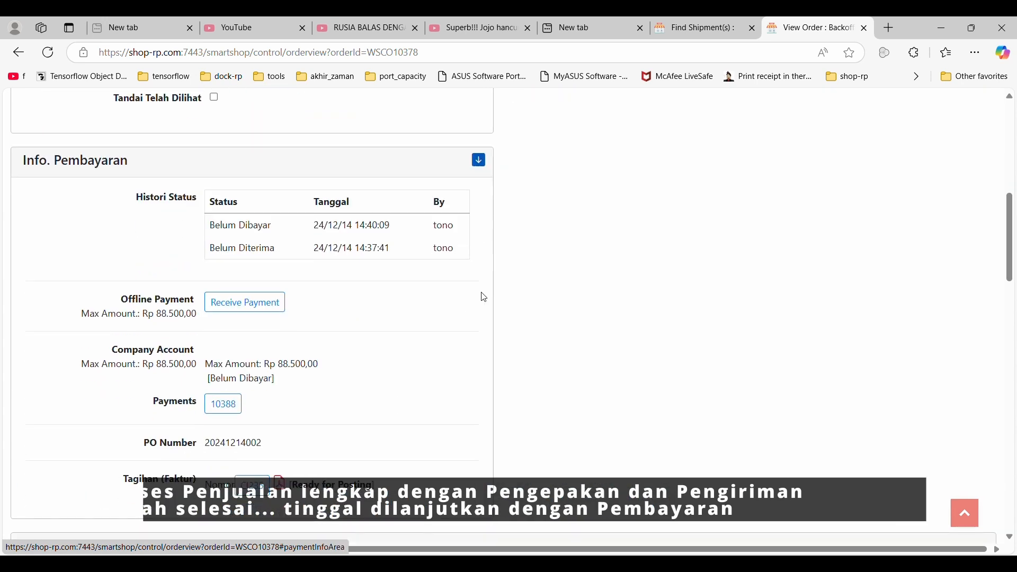
pyautogui.scroll(-1, 484, 298)
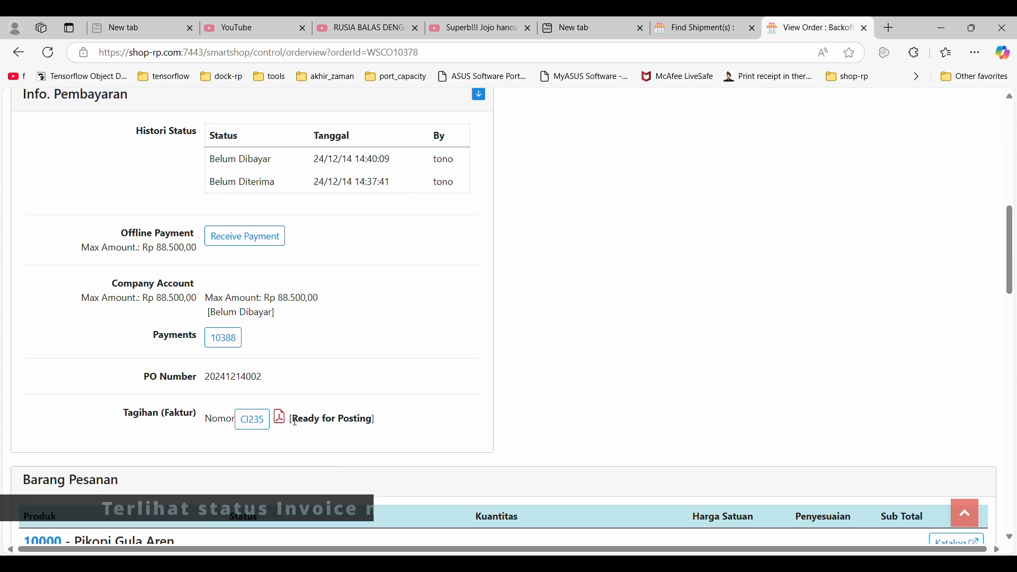
pyautogui.moveTo(293, 421); pyautogui.dragTo(374, 429)
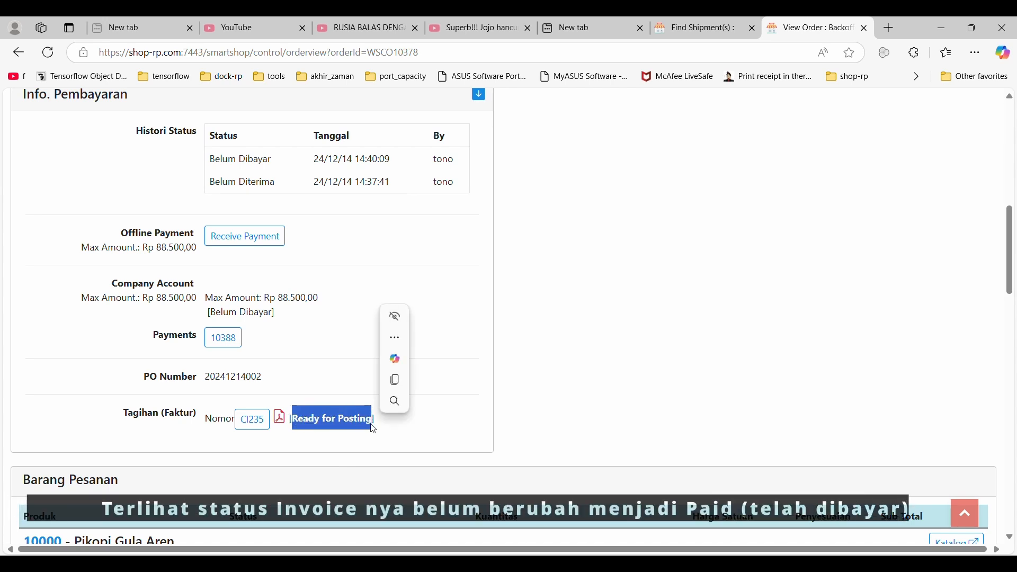
pyautogui.click(354, 445)
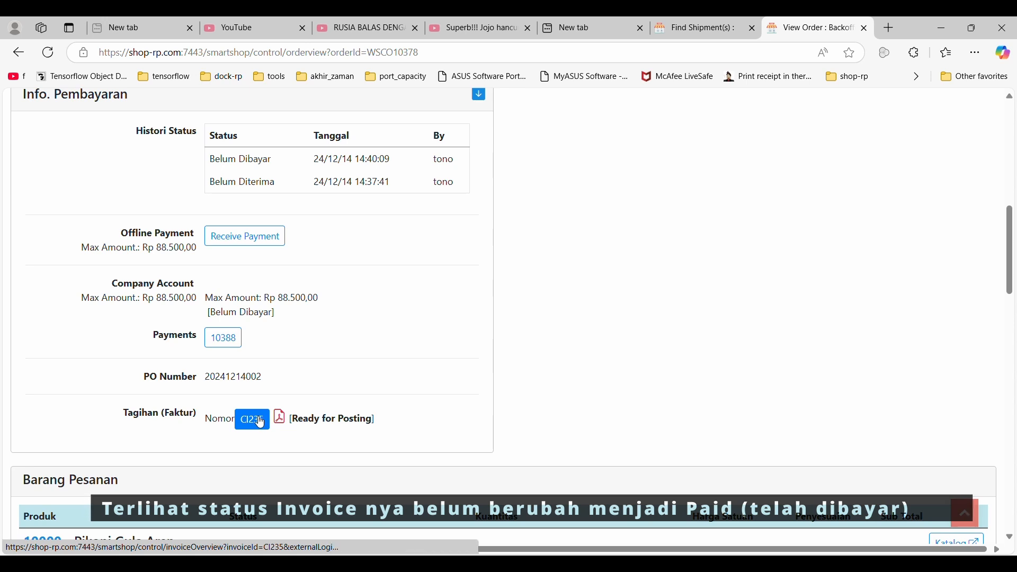
# Open the payment linked to the order, review its header and payment method, and try to set its status to Received.
pyautogui.click(216, 344)
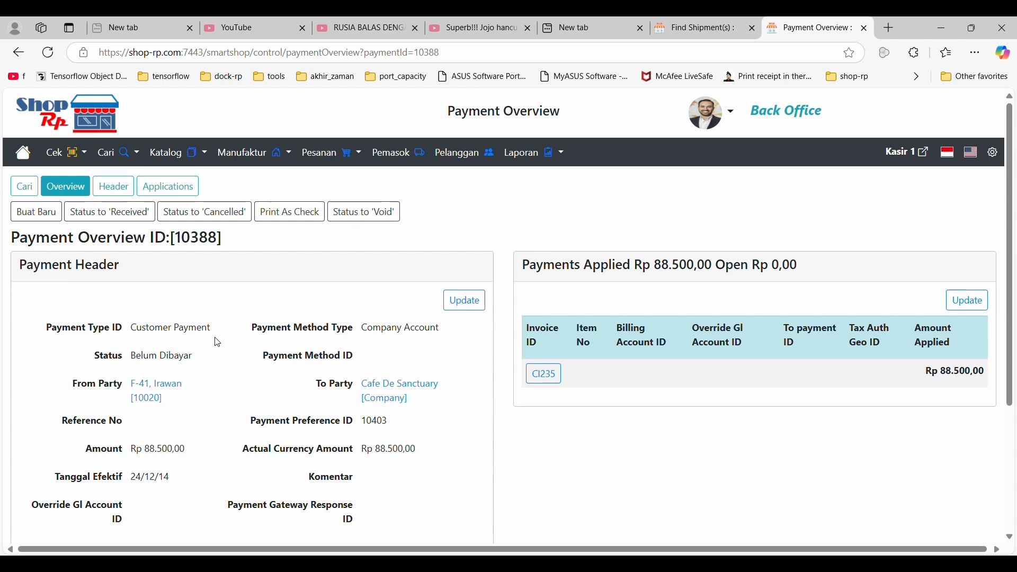
pyautogui.scroll(-4, 217, 342)
pyautogui.scroll(3, 217, 340)
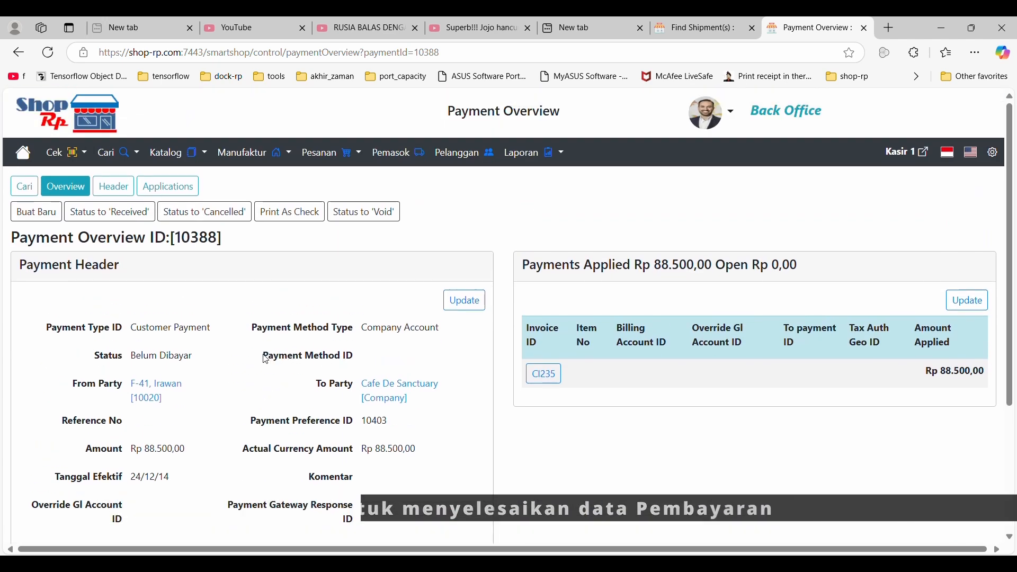
pyautogui.moveTo(264, 356); pyautogui.dragTo(360, 356)
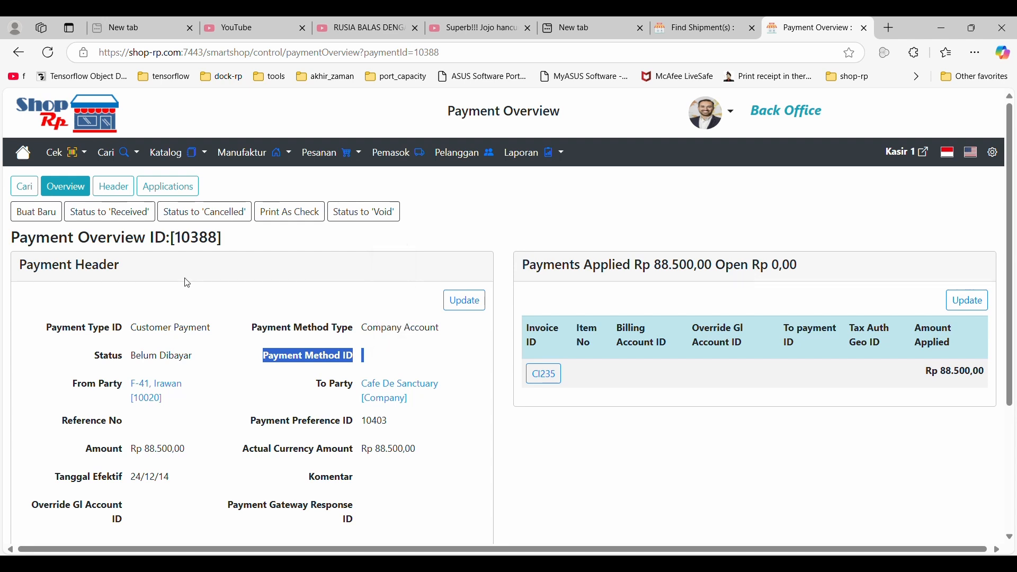
pyautogui.click(109, 212)
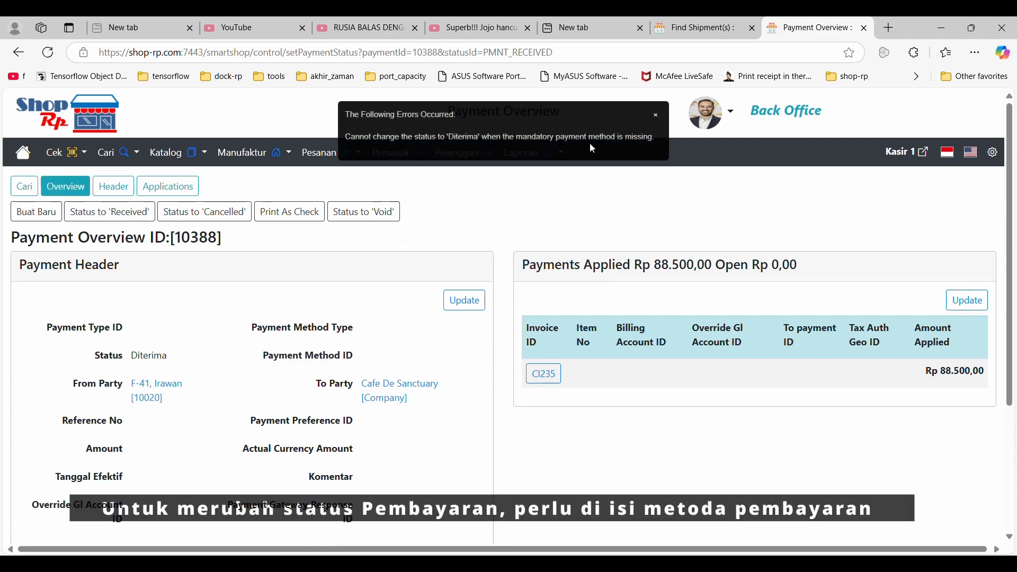
# Edit the payment's header to use CASH (PETTY_CASH) as the payment method and save the update.
pyautogui.click(111, 187)
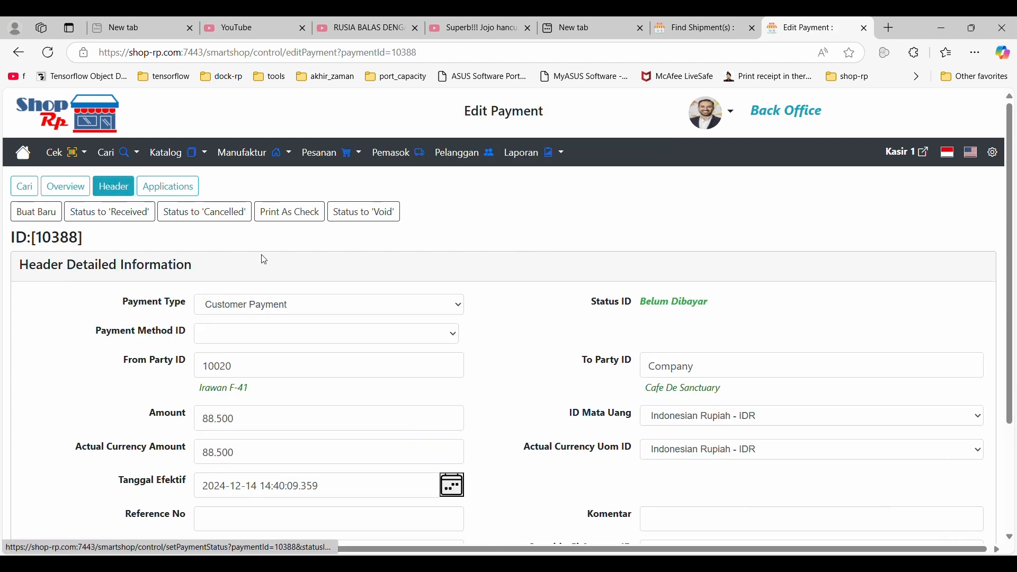
pyautogui.click(348, 334)
pyautogui.click(339, 380)
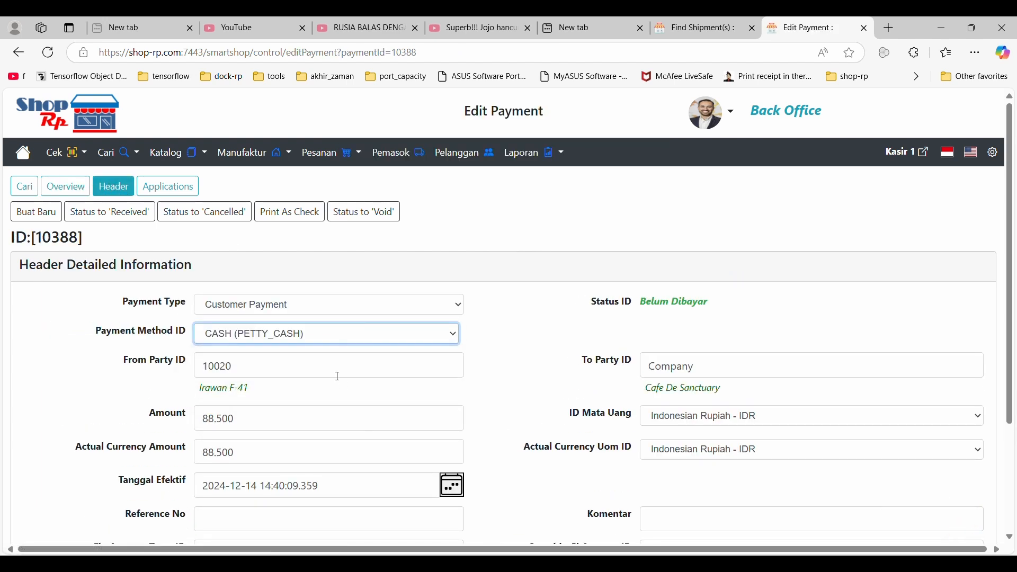
pyautogui.scroll(-3, 200, 427)
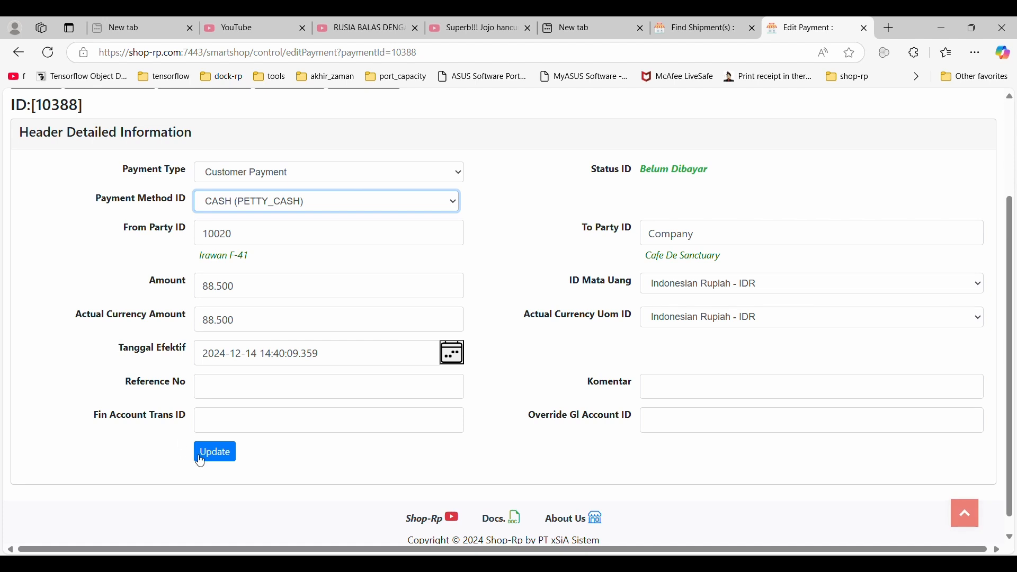
pyautogui.click(207, 453)
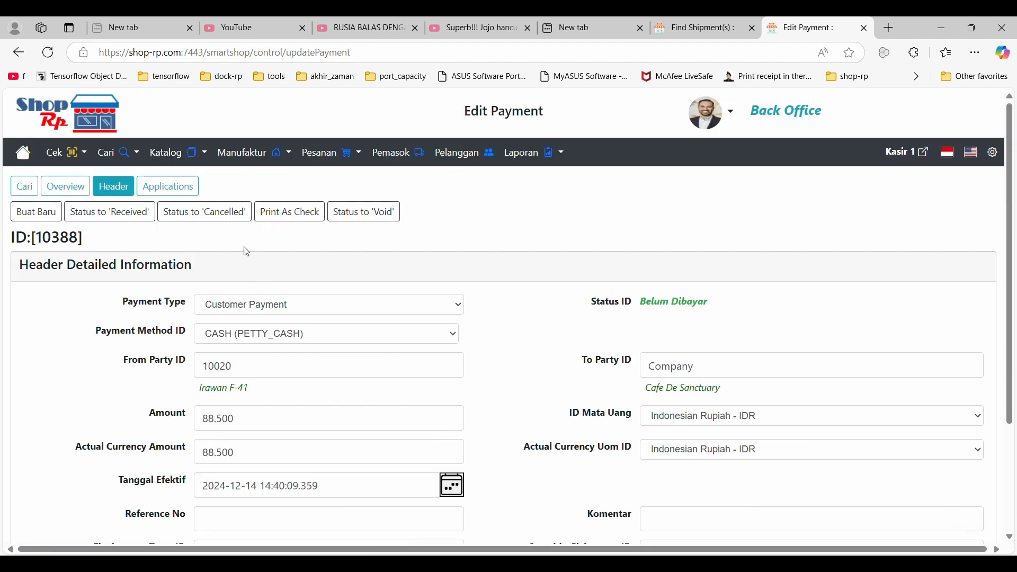
# Review the payment's applications, and advance its status to Received and then Confirmed.
pyautogui.click(165, 191)
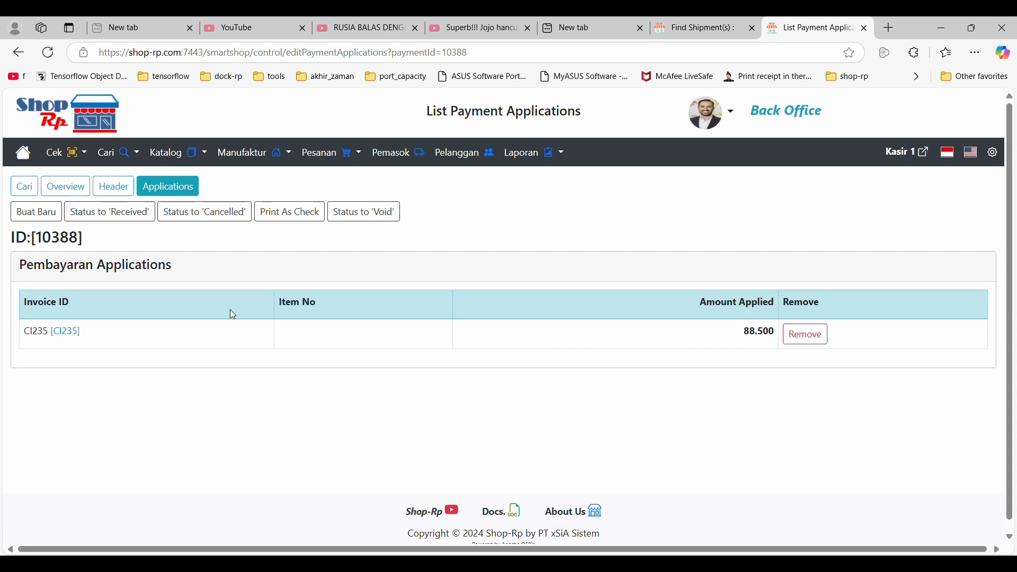
pyautogui.click(118, 215)
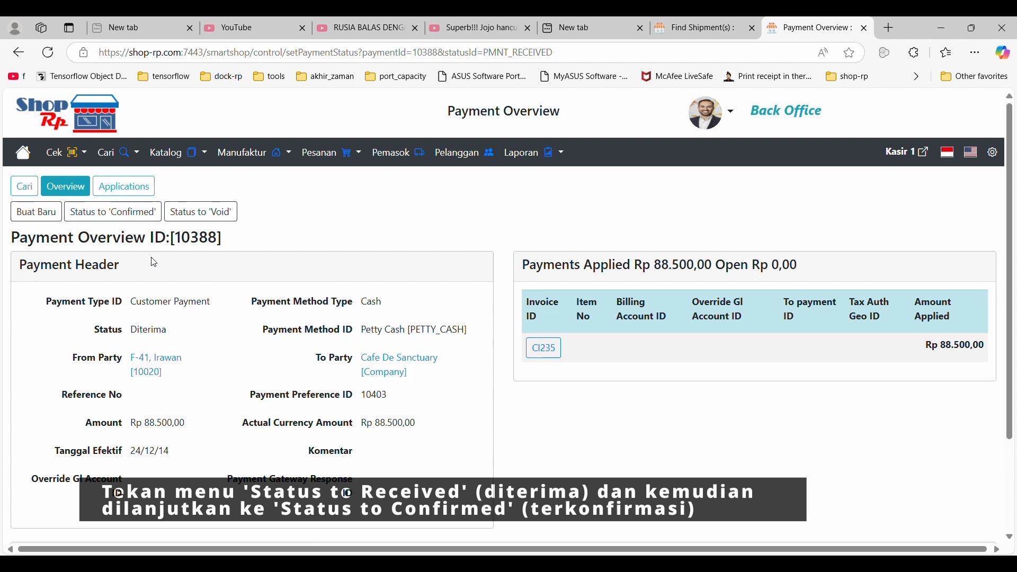
pyautogui.click(127, 213)
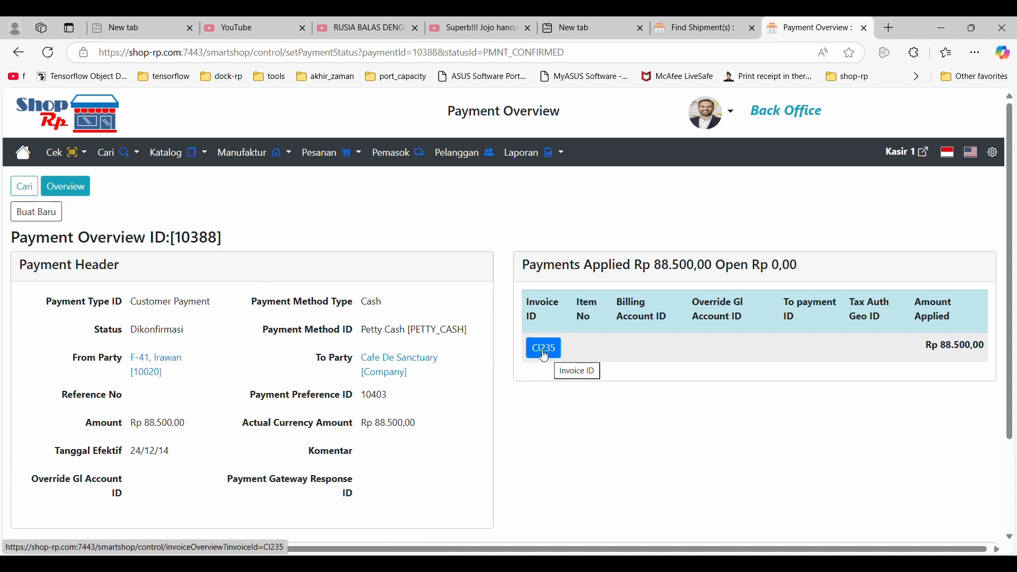
# Expand the payment's accounting transactions and examine all entry columns, including the account names and reconcile status.
pyautogui.scroll(-2, 440, 347)
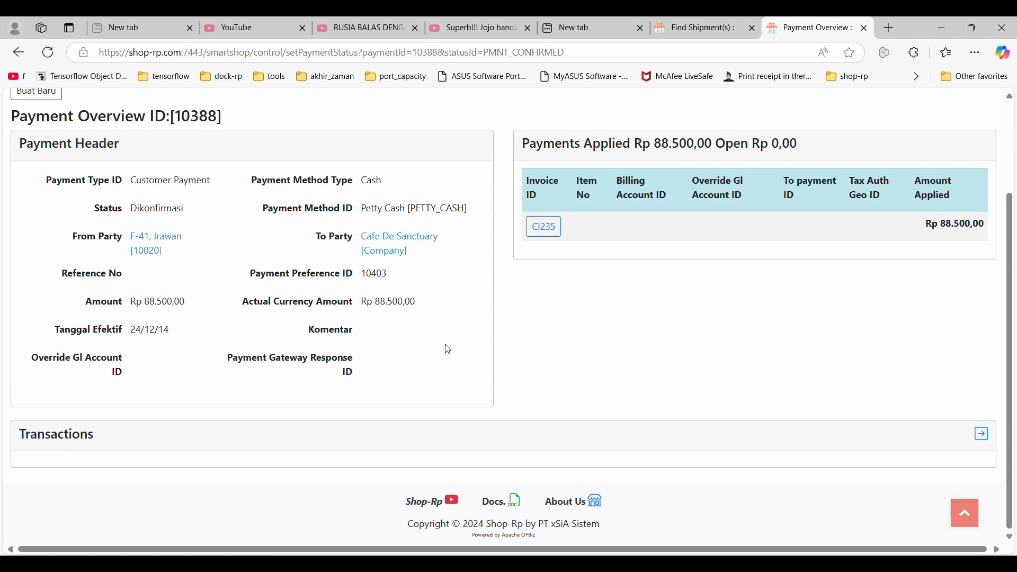
pyautogui.click(982, 434)
pyautogui.scroll(-2, 811, 393)
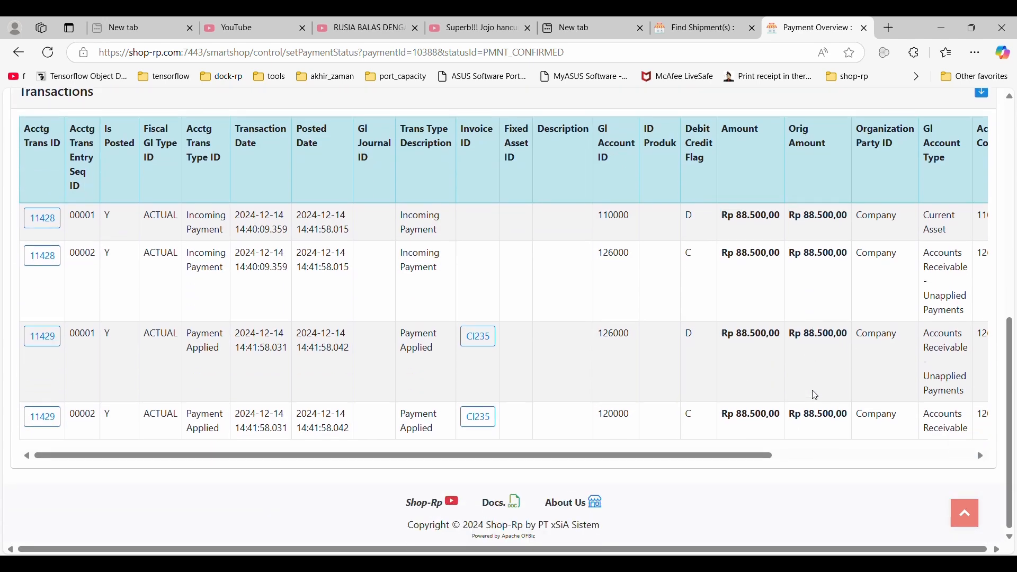
pyautogui.scroll(1, 763, 448)
pyautogui.moveTo(734, 522); pyautogui.dragTo(935, 526)
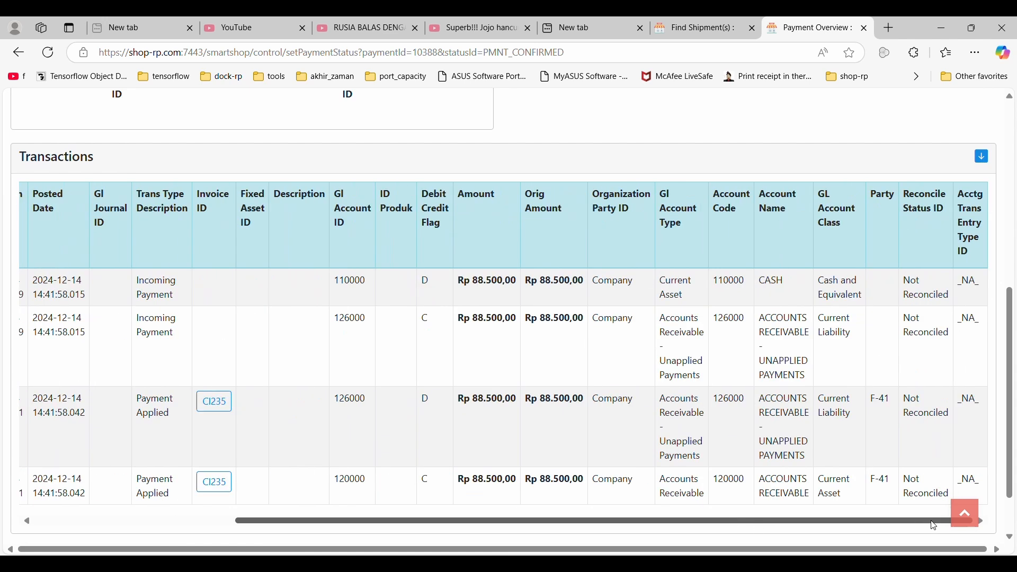
pyautogui.scroll(5, 931, 517)
# Open the invoice applied to the payment and examine its status, roles, applied payments, terms and items.
pyautogui.click(541, 281)
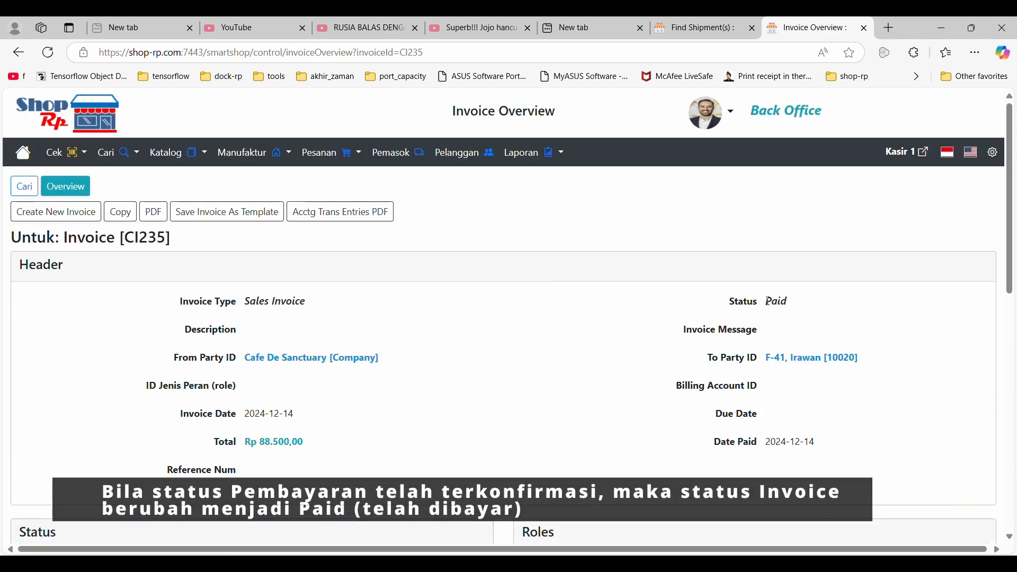
pyautogui.doubleClick(788, 305)
pyautogui.scroll(-5, 736, 290)
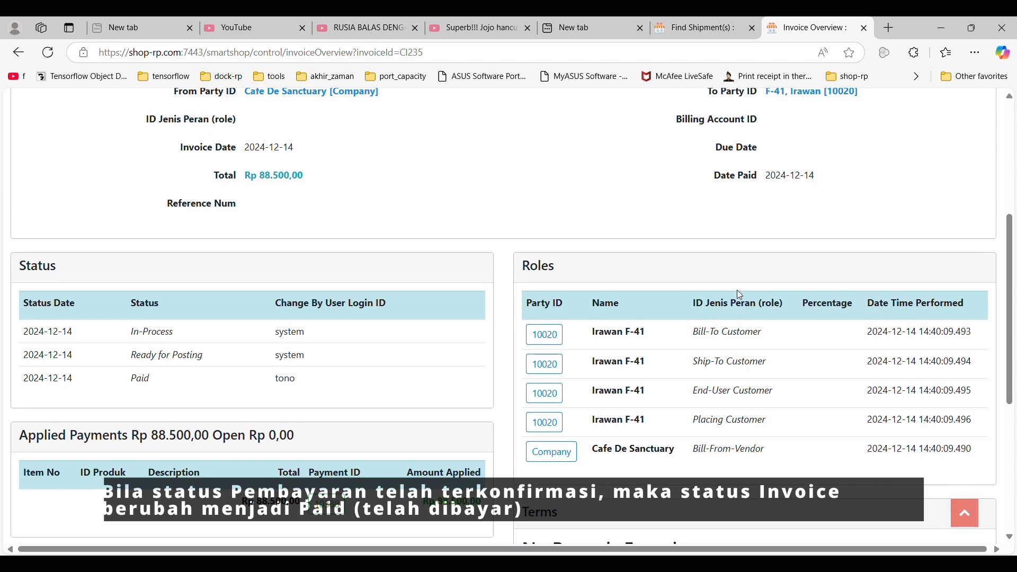
pyautogui.scroll(-5, 739, 292)
pyautogui.scroll(-1, 900, 363)
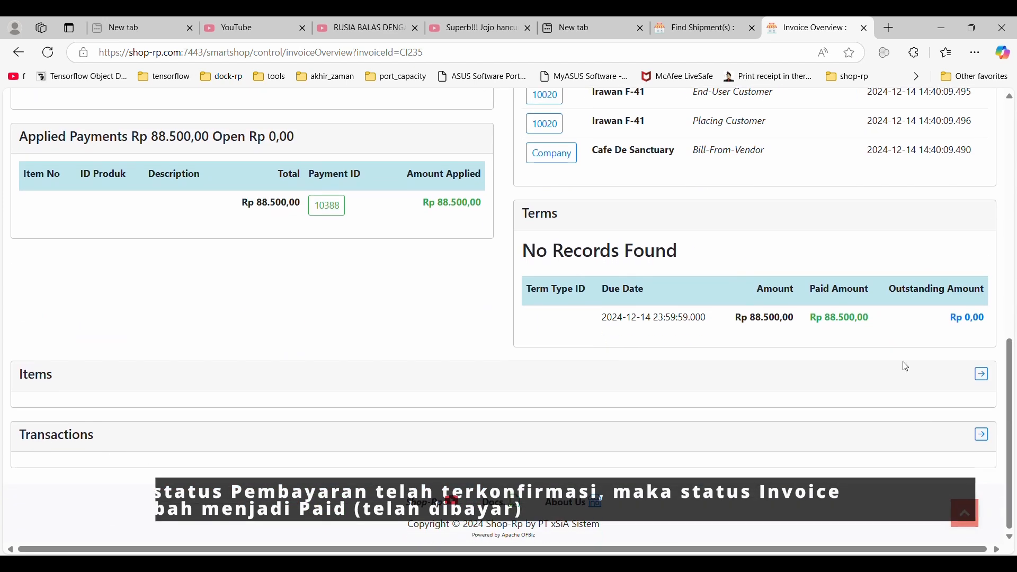
pyautogui.click(982, 372)
pyautogui.scroll(-3, 927, 369)
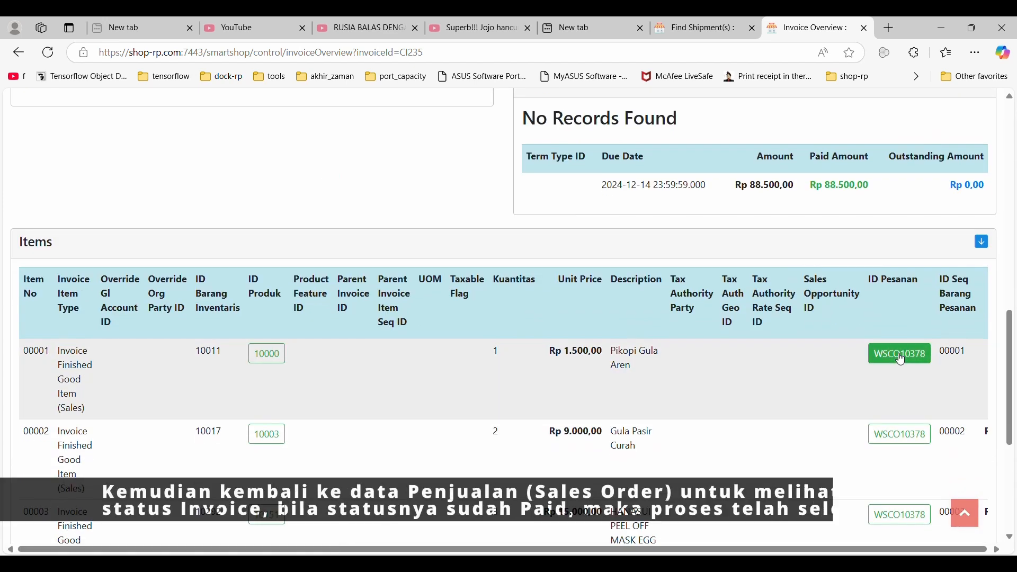
# Return to the sales order from the invoice's first item and examine the order status, invoice payment status and ordered items.
pyautogui.click(904, 354)
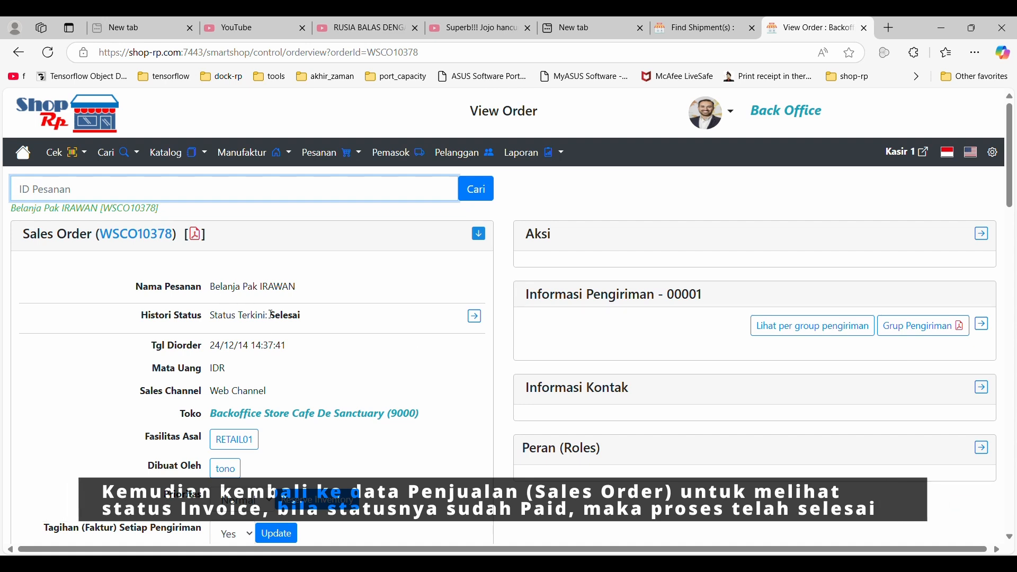
pyautogui.doubleClick(289, 316)
pyautogui.scroll(-6, 309, 319)
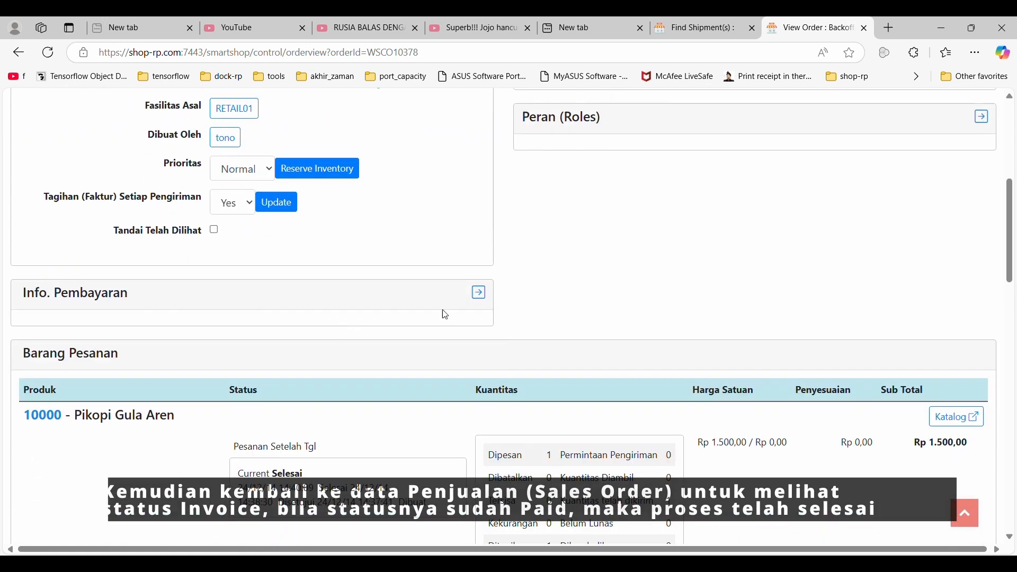
pyautogui.click(479, 292)
pyautogui.scroll(-5, 459, 302)
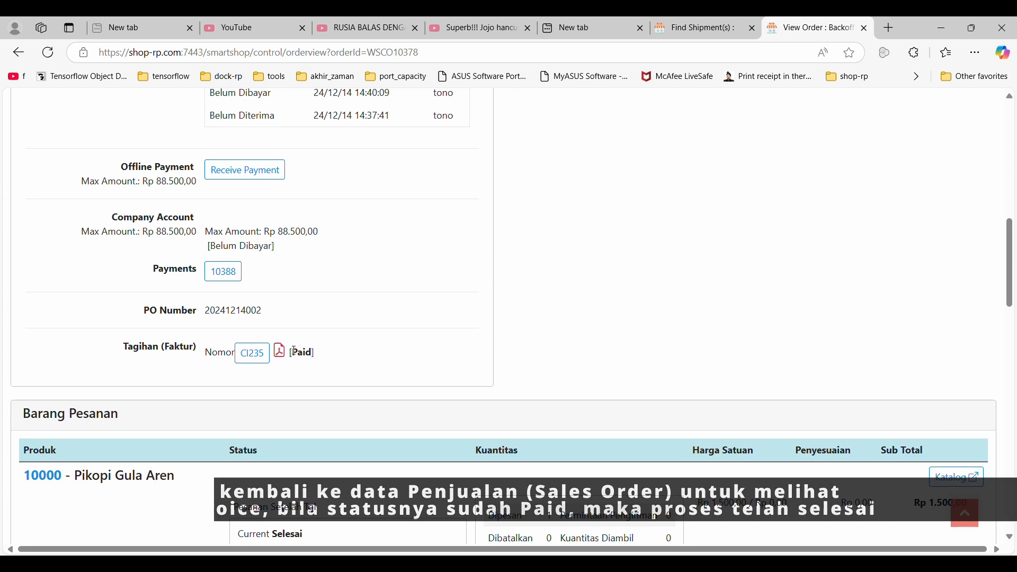
pyautogui.doubleClick(312, 353)
pyautogui.scroll(-14, 328, 365)
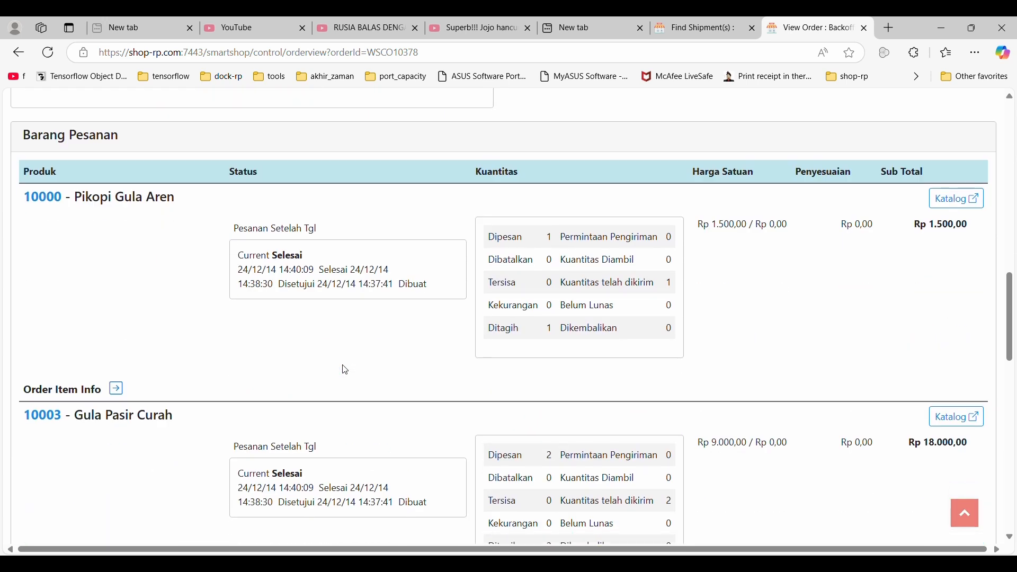
pyautogui.scroll(-5, 432, 378)
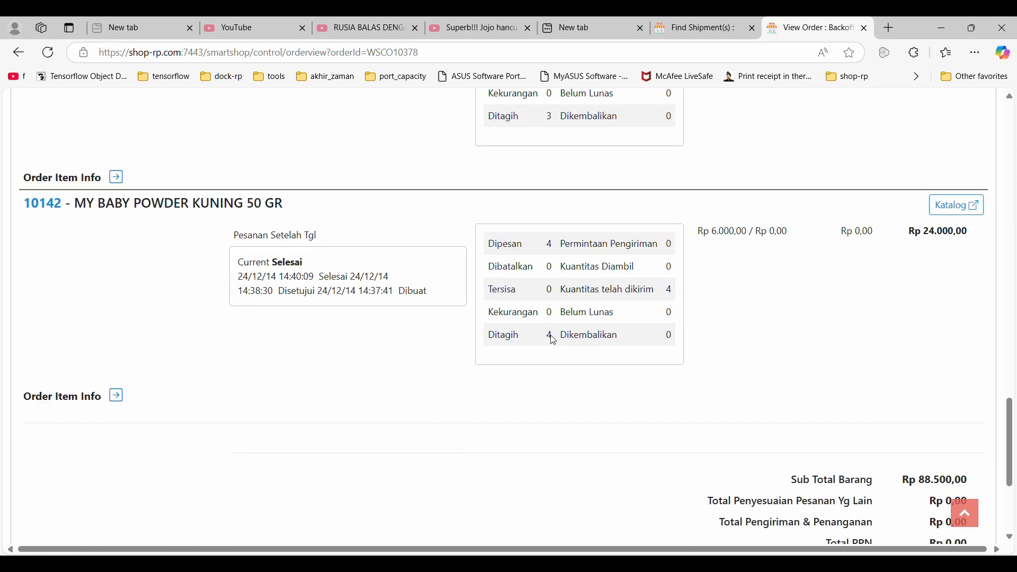
pyautogui.scroll(15, 604, 360)
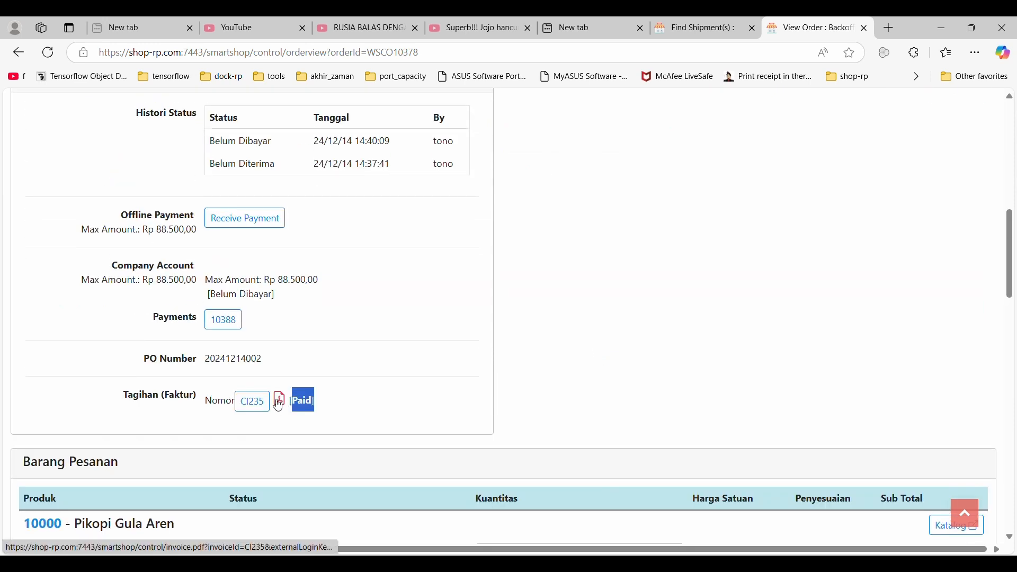
# Download the order's invoice as a PDF, open the file and review it.
pyautogui.click(279, 406)
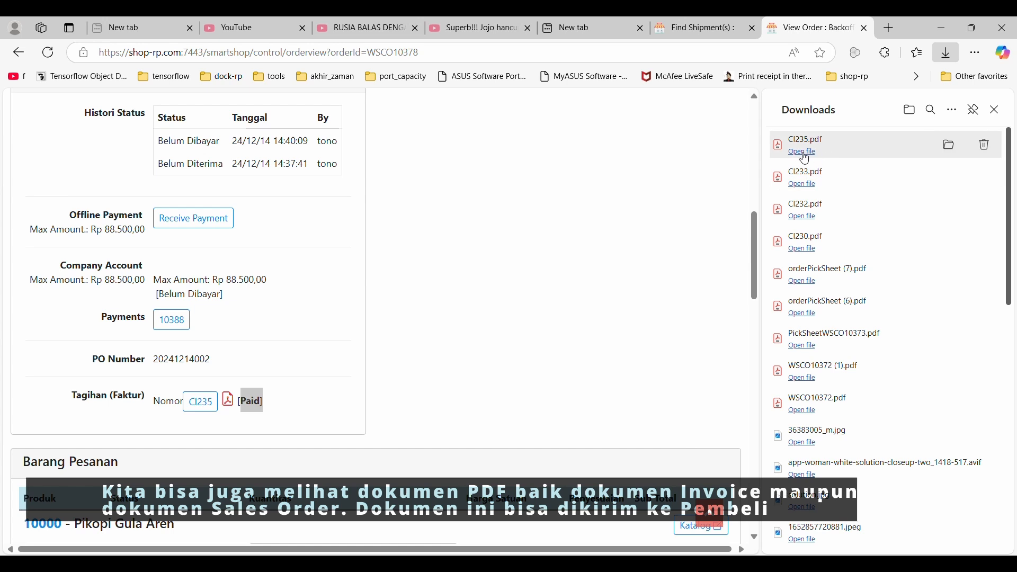
pyautogui.click(801, 142)
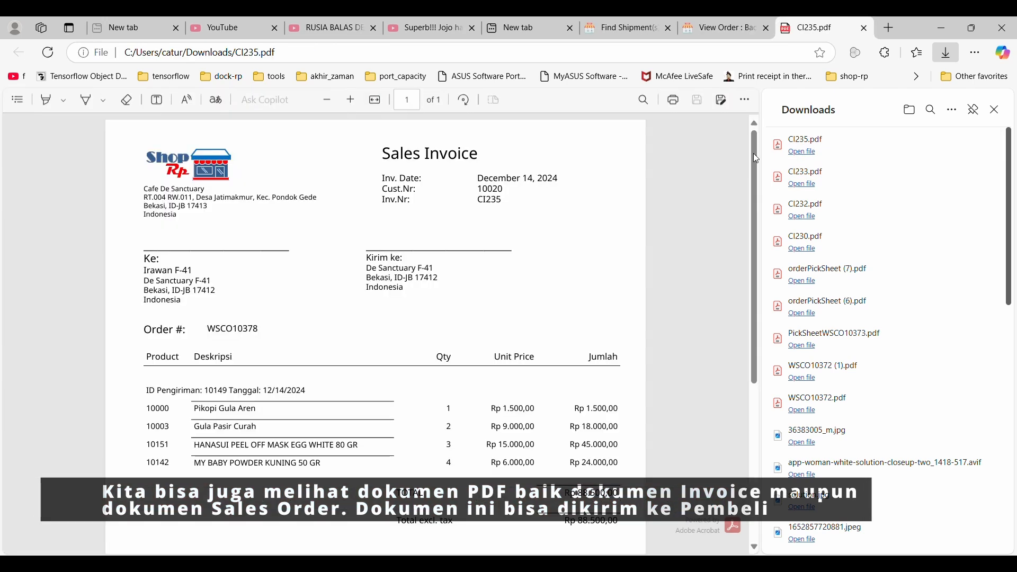
pyautogui.scroll(-2, 404, 389)
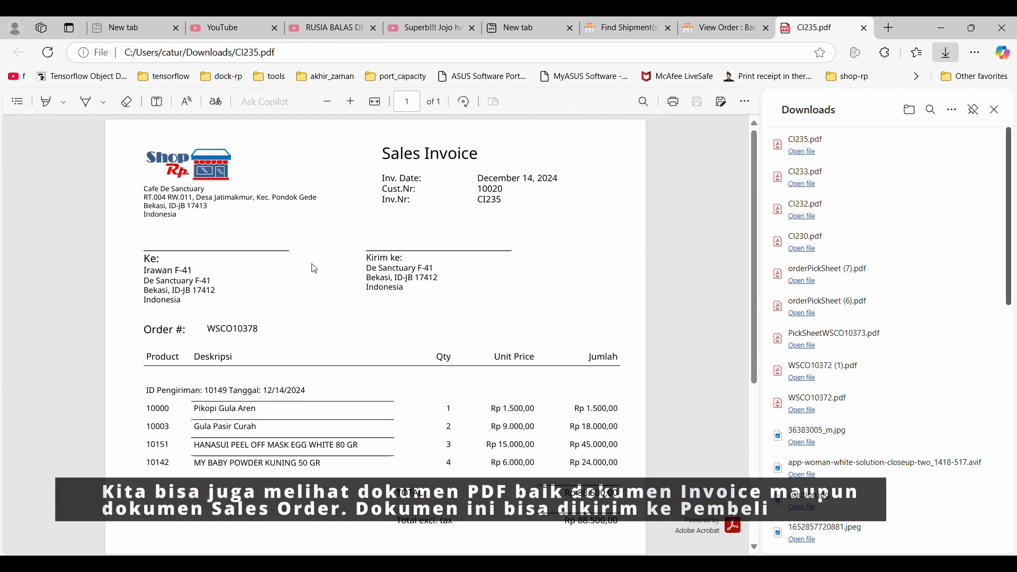
pyautogui.scroll(3, 441, 327)
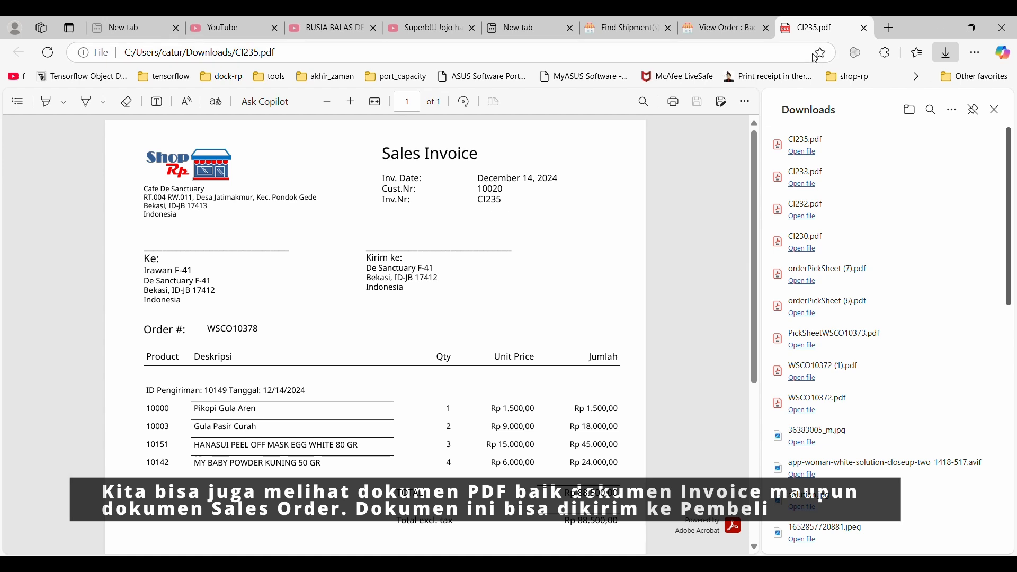
# Return to the order page, download the sales order as a PDF, and open the file to review it.
pyautogui.click(720, 28)
pyautogui.scroll(2, 460, 189)
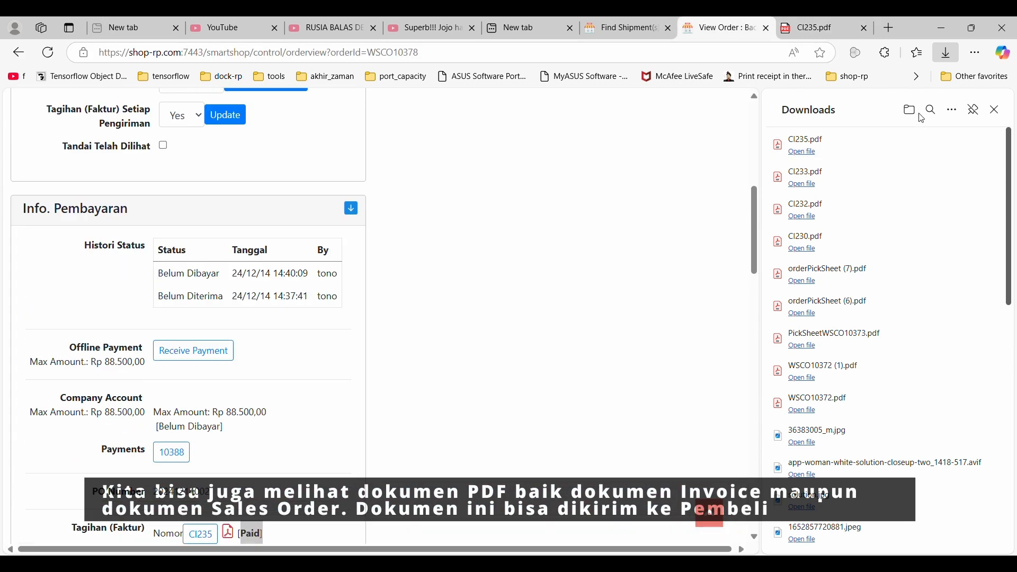
pyautogui.click(994, 109)
pyautogui.scroll(8, 571, 182)
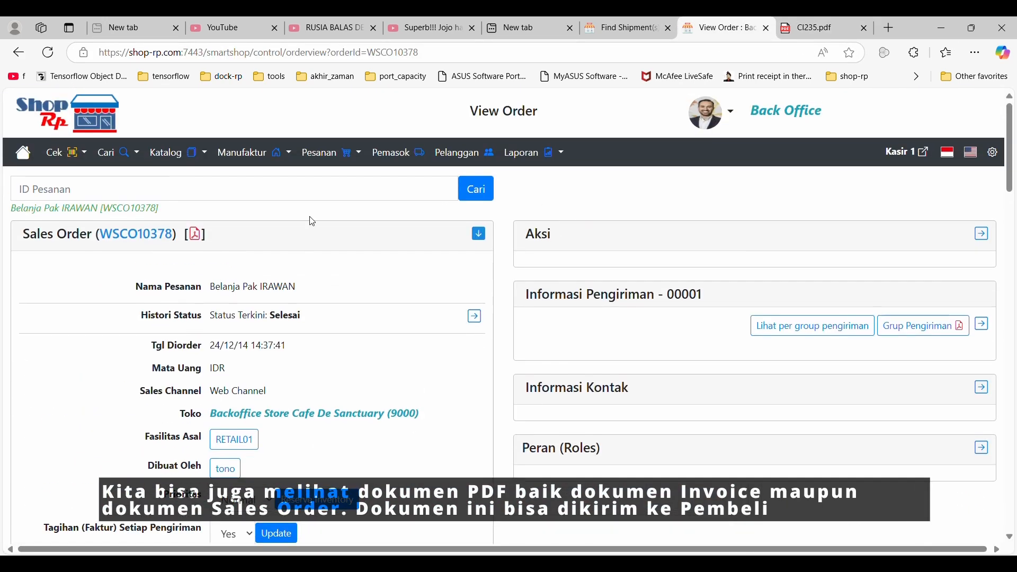
pyautogui.click(196, 236)
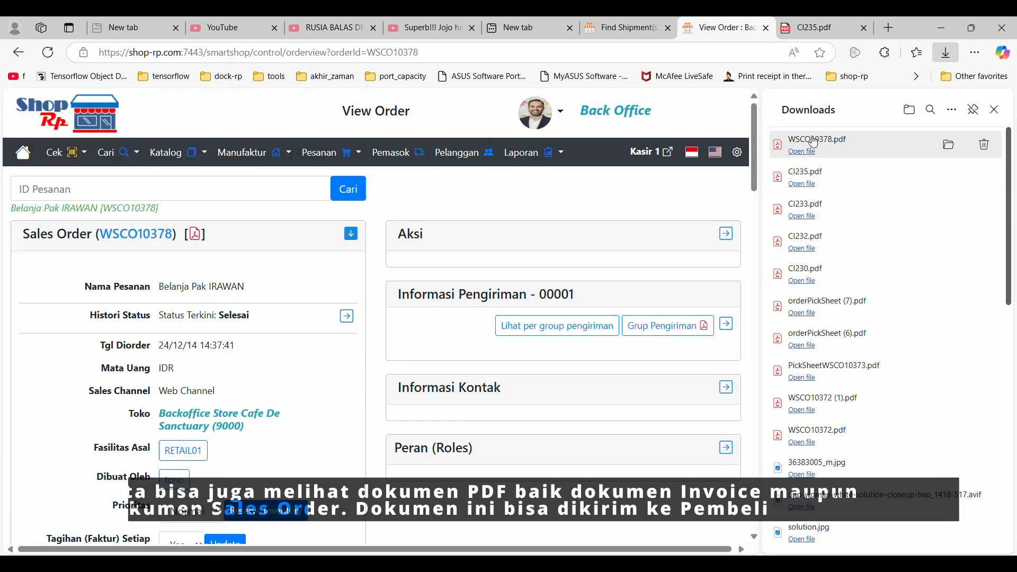
pyautogui.click(808, 153)
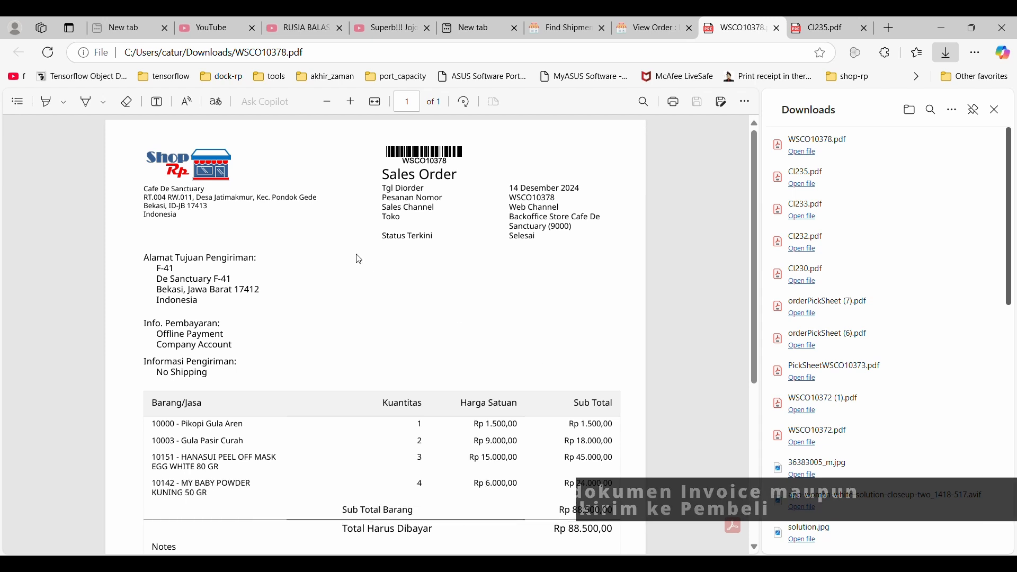
pyautogui.scroll(-3, 359, 260)
pyautogui.scroll(3, 358, 260)
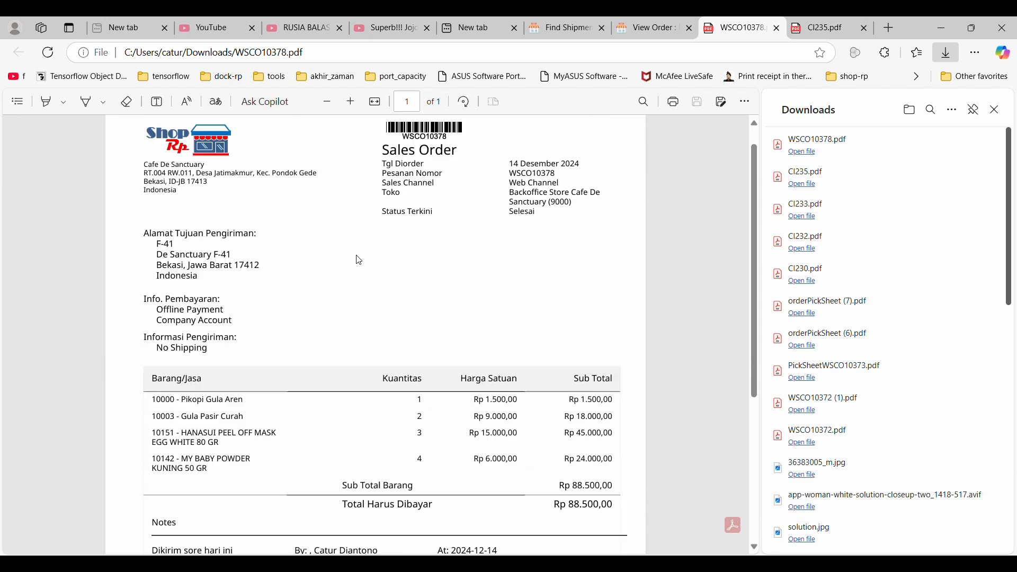